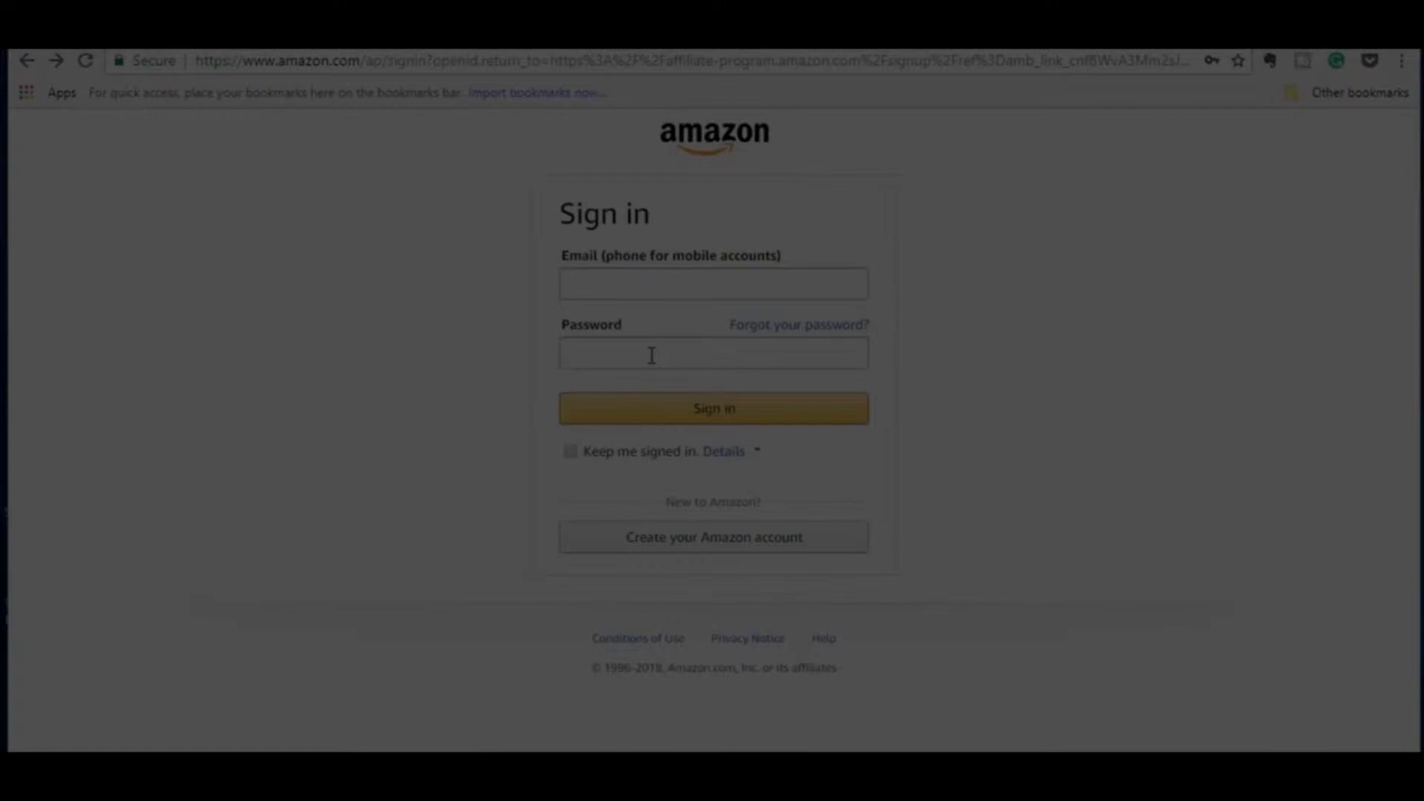
- Create a new Amazon account, filling in the name, email, password and re-entered password fields
{"action": "left_click", "coordinate": [671, 545]}
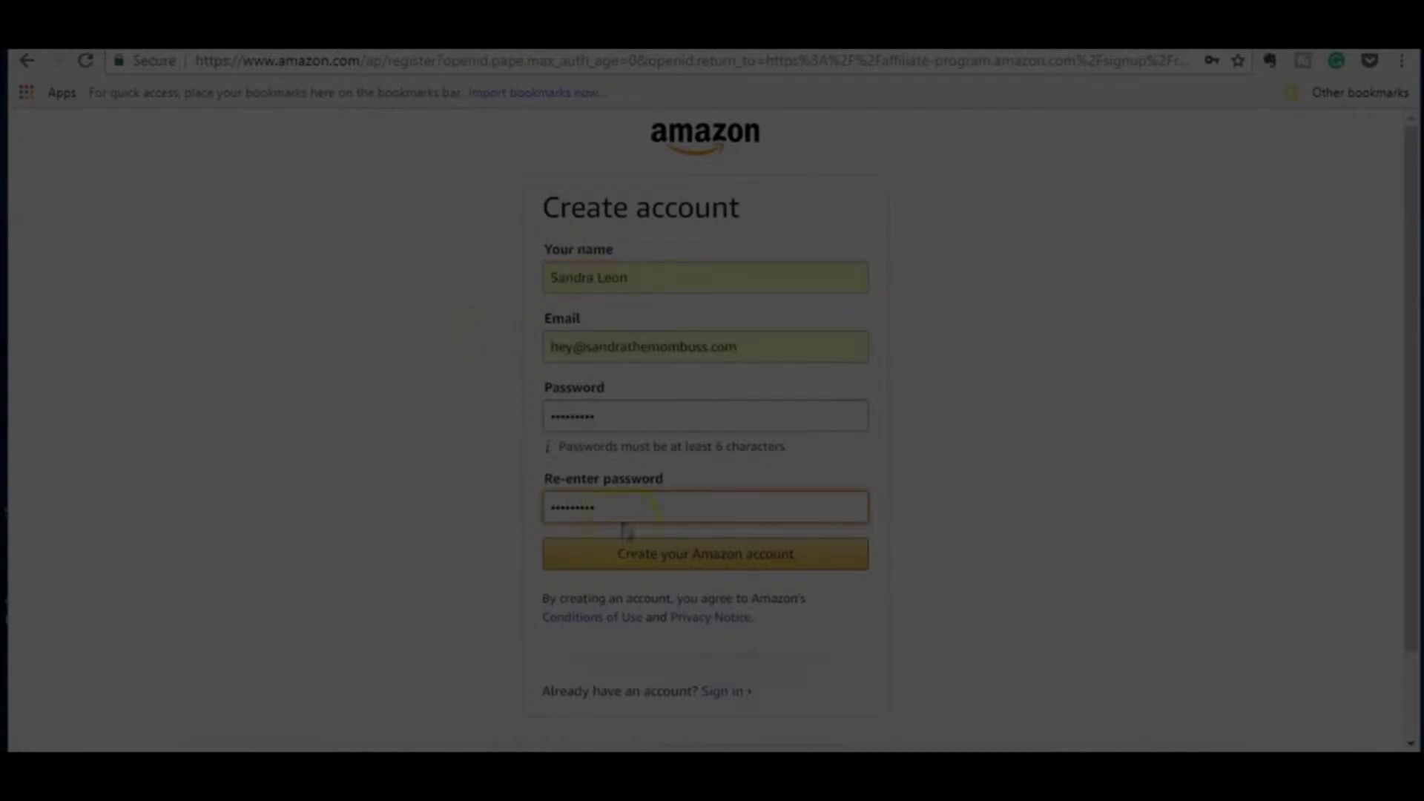
{"action": "left_click", "coordinate": [635, 555]}
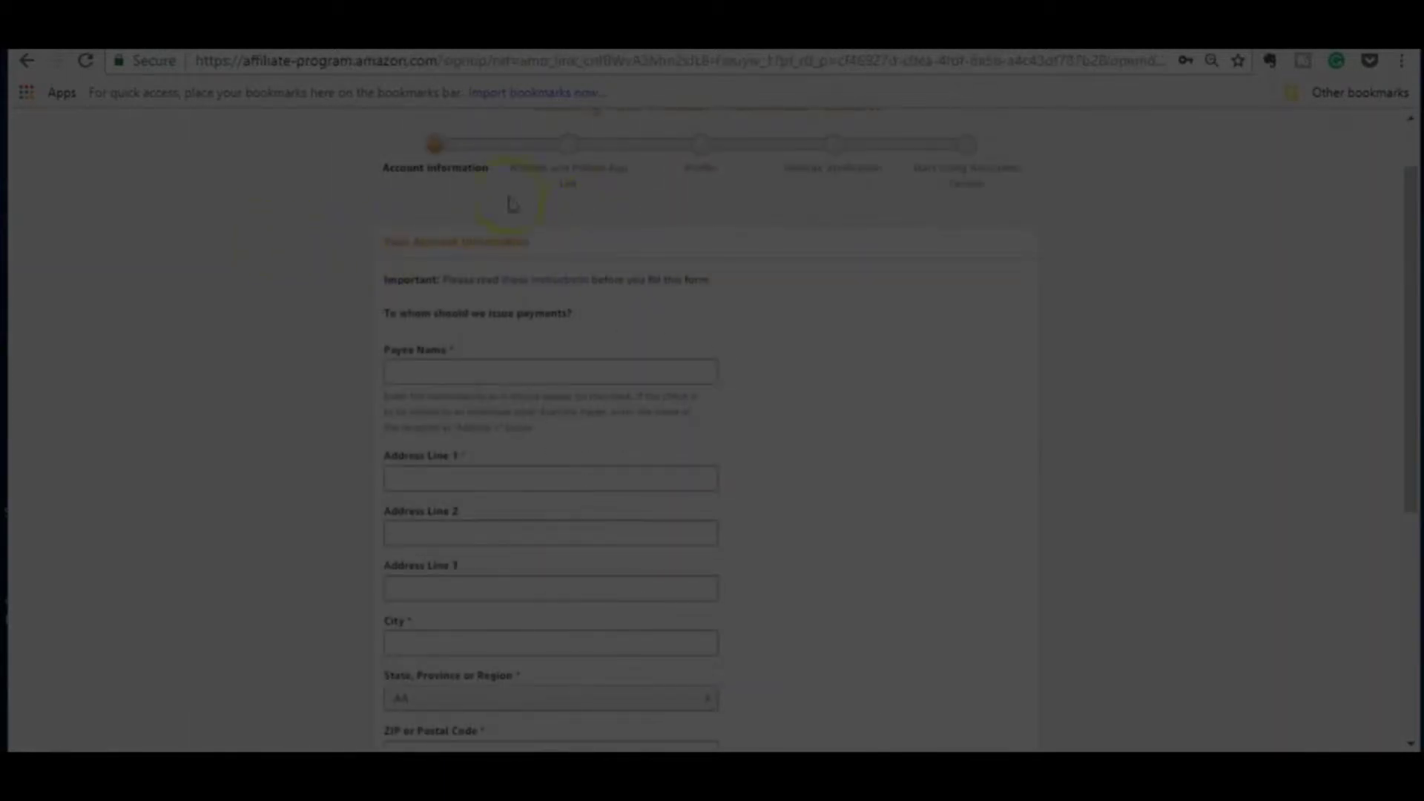
- Complete the account information form with the payee name, address and phone number, and continue to the website list
{"action": "scroll", "coordinate": [570, 339], "scroll_direction": "down", "scroll_amount": 1}
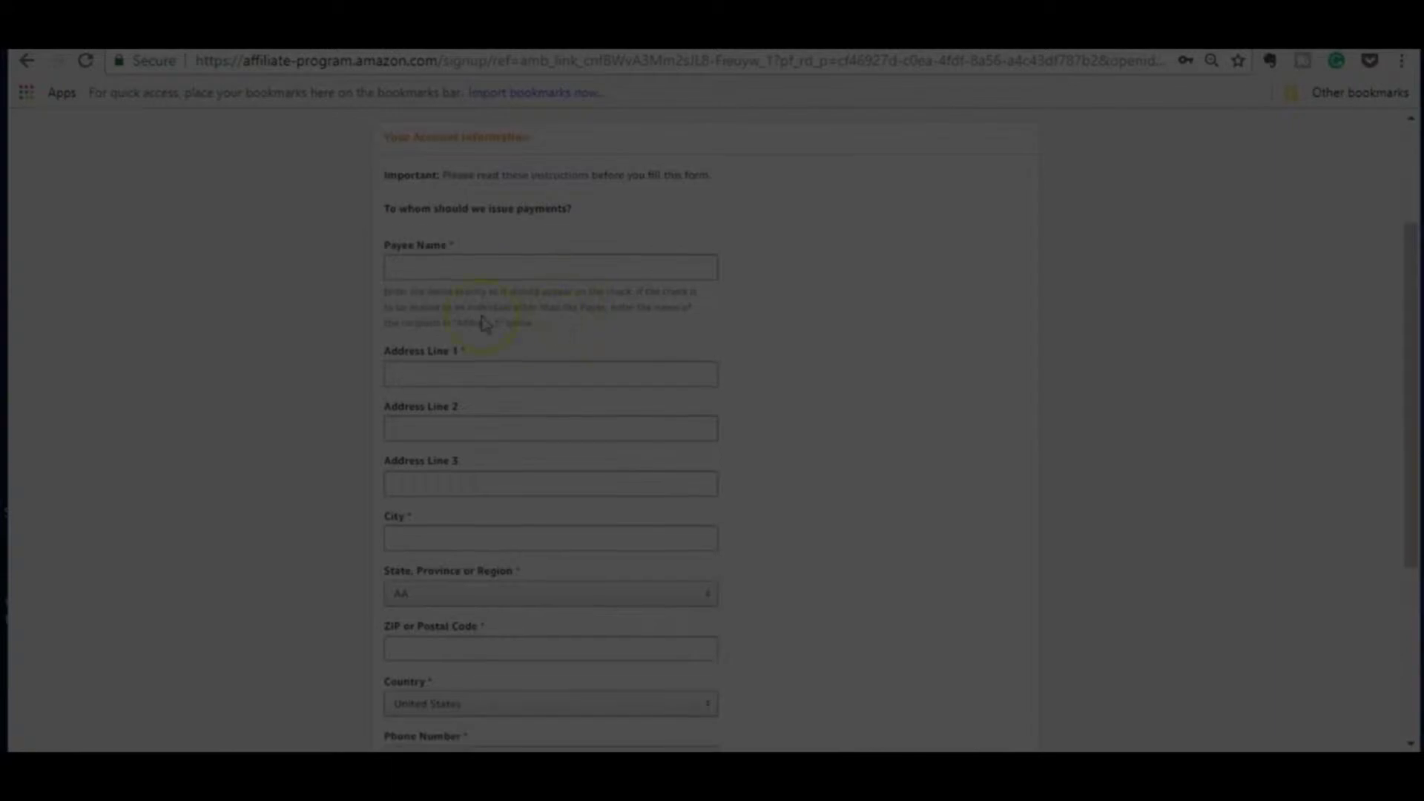
{"action": "left_click", "coordinate": [403, 274]}
{"action": "left_click", "coordinate": [502, 287]}
{"action": "scroll", "coordinate": [456, 363], "scroll_direction": "down", "scroll_amount": 2}
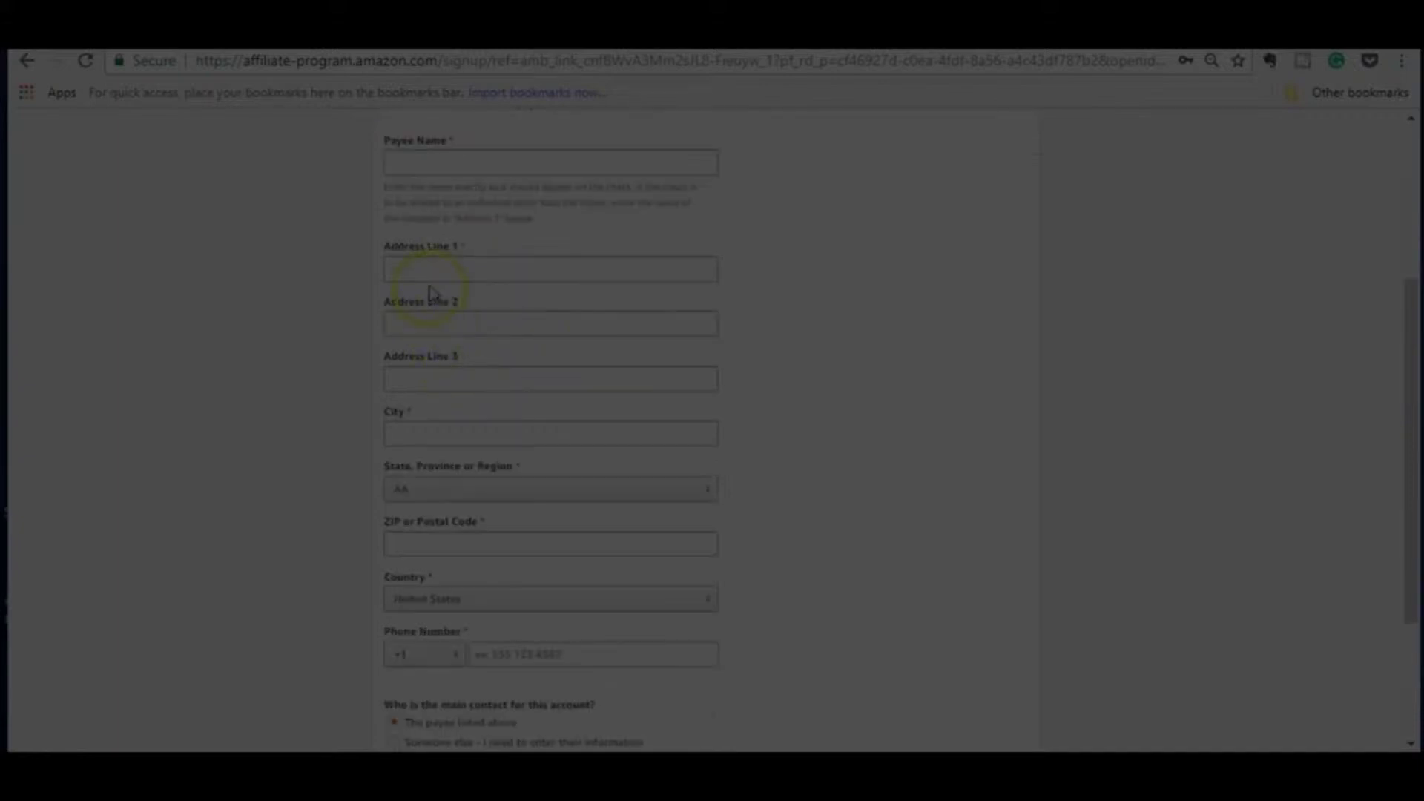
{"action": "scroll", "coordinate": [426, 434], "scroll_direction": "down", "scroll_amount": 2}
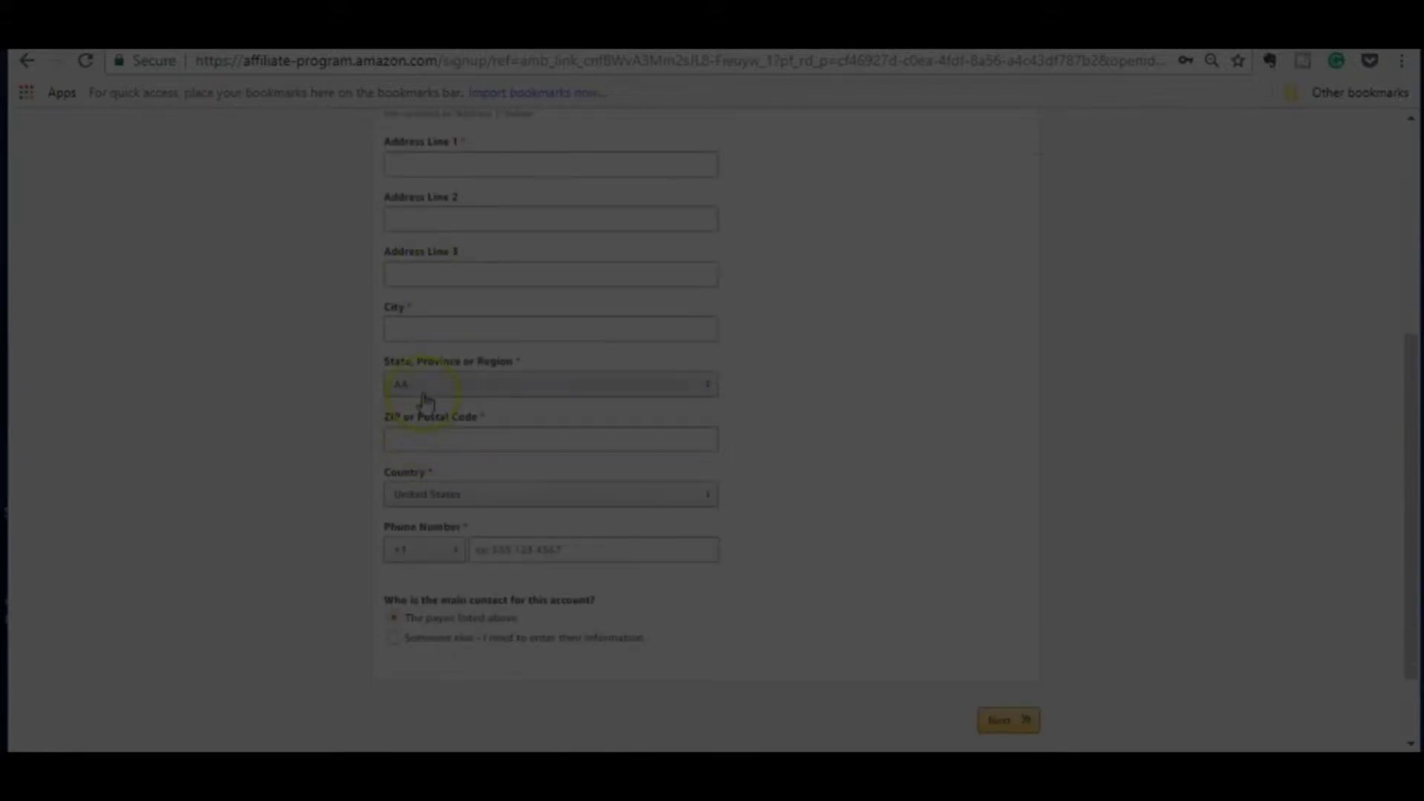
{"action": "scroll", "coordinate": [429, 463], "scroll_direction": "down", "scroll_amount": 2}
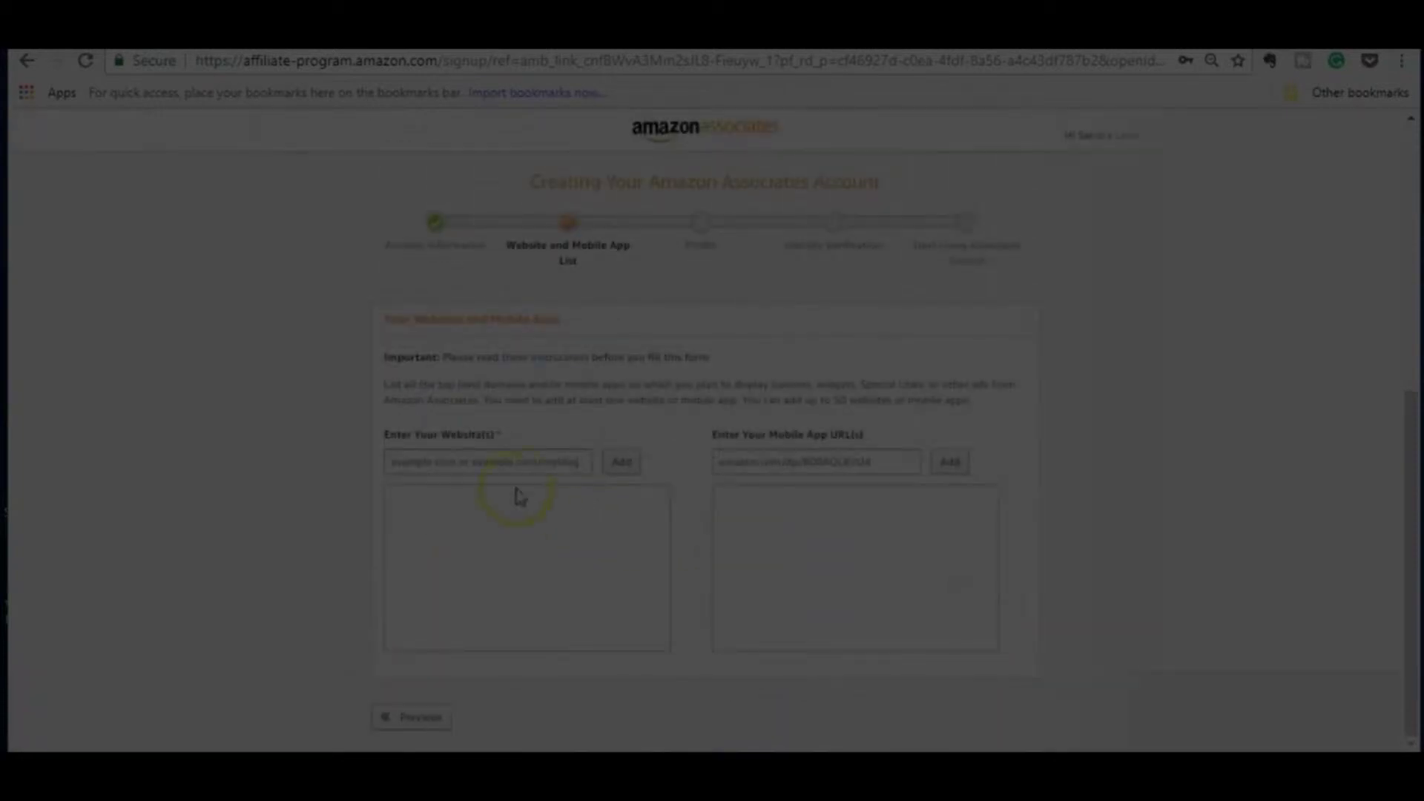
- Add the YouTube, blog and Pinterest addresses as websites and declare that none is directed at children under 13
{"action": "scroll", "coordinate": [514, 487], "scroll_direction": "down", "scroll_amount": 3}
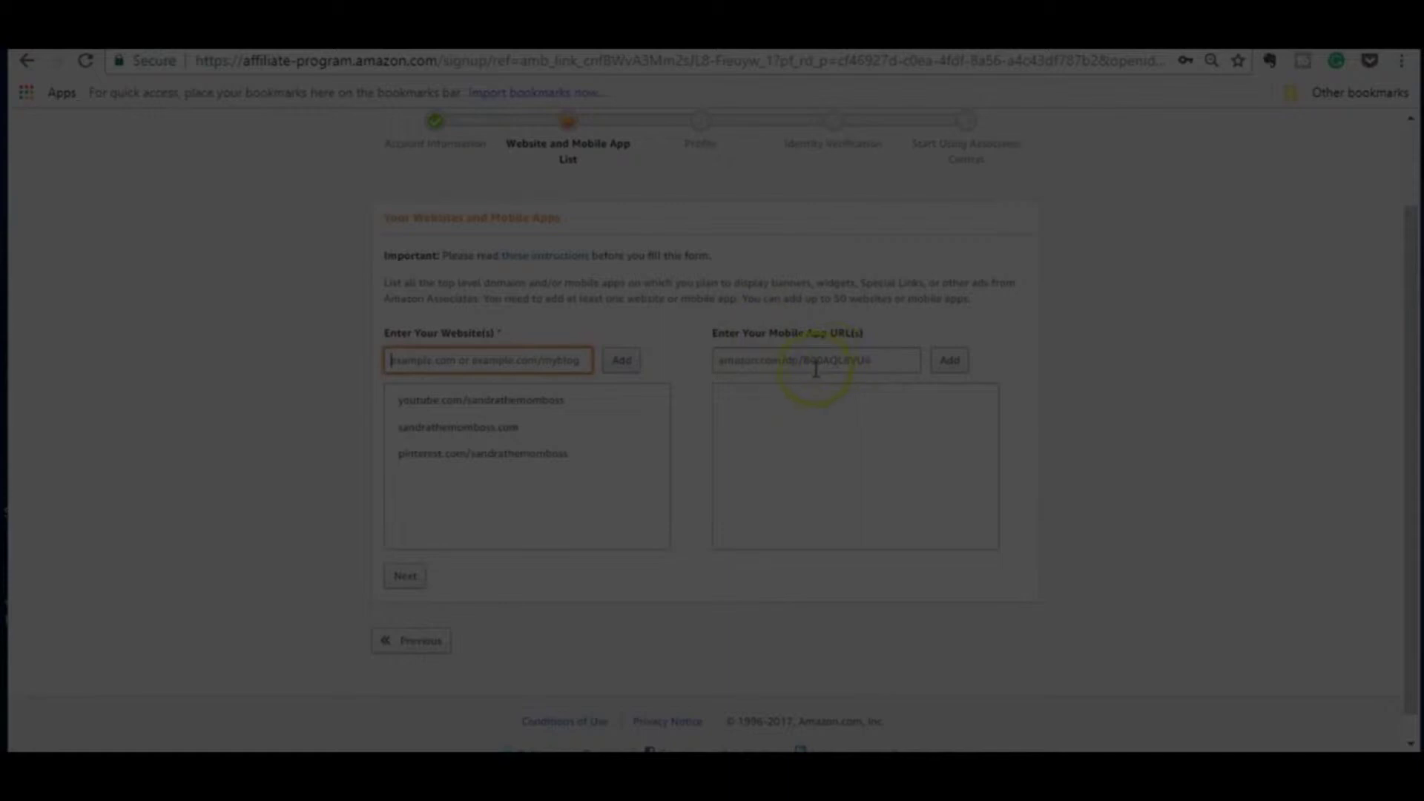
{"action": "left_click", "coordinate": [410, 578]}
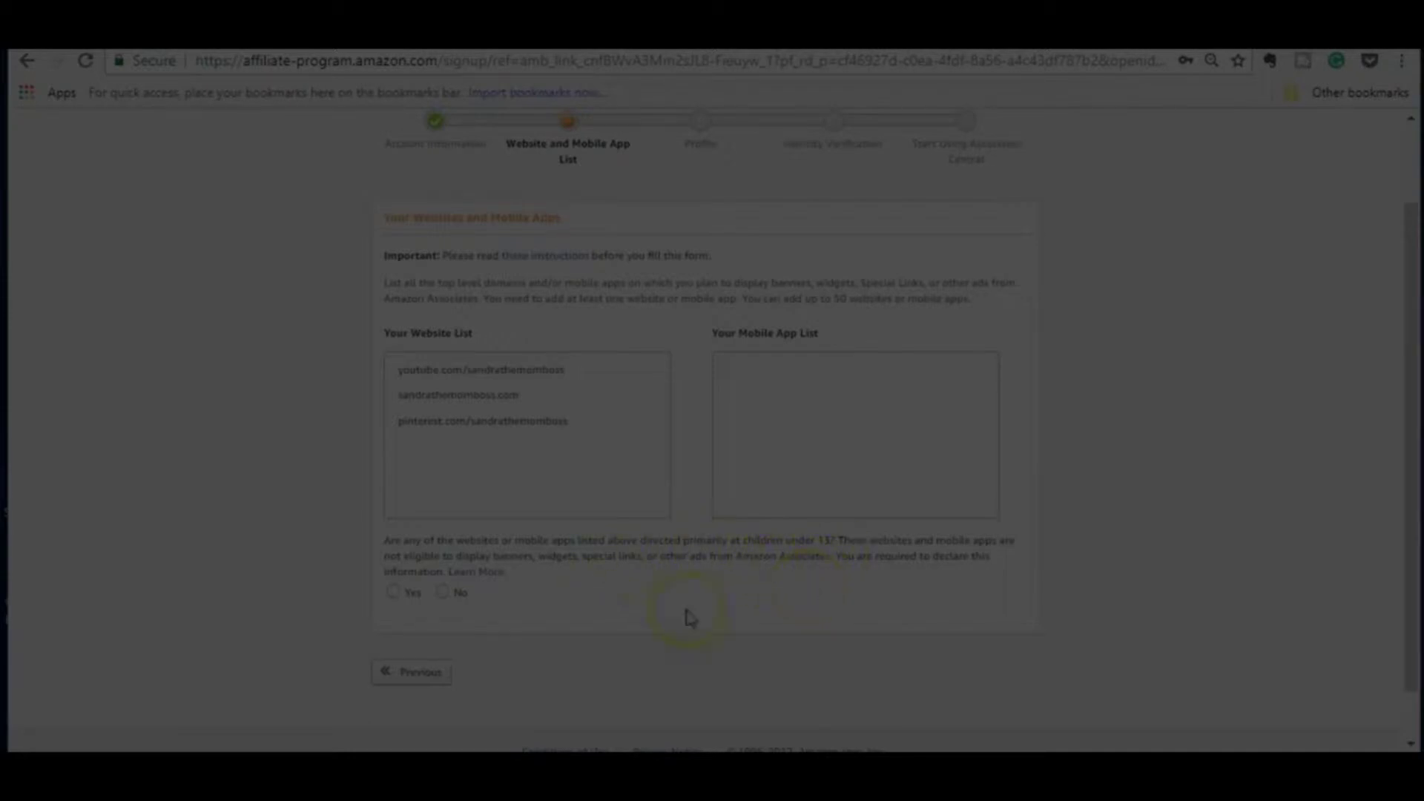
{"action": "left_click", "coordinate": [405, 600]}
{"action": "left_click", "coordinate": [443, 592]}
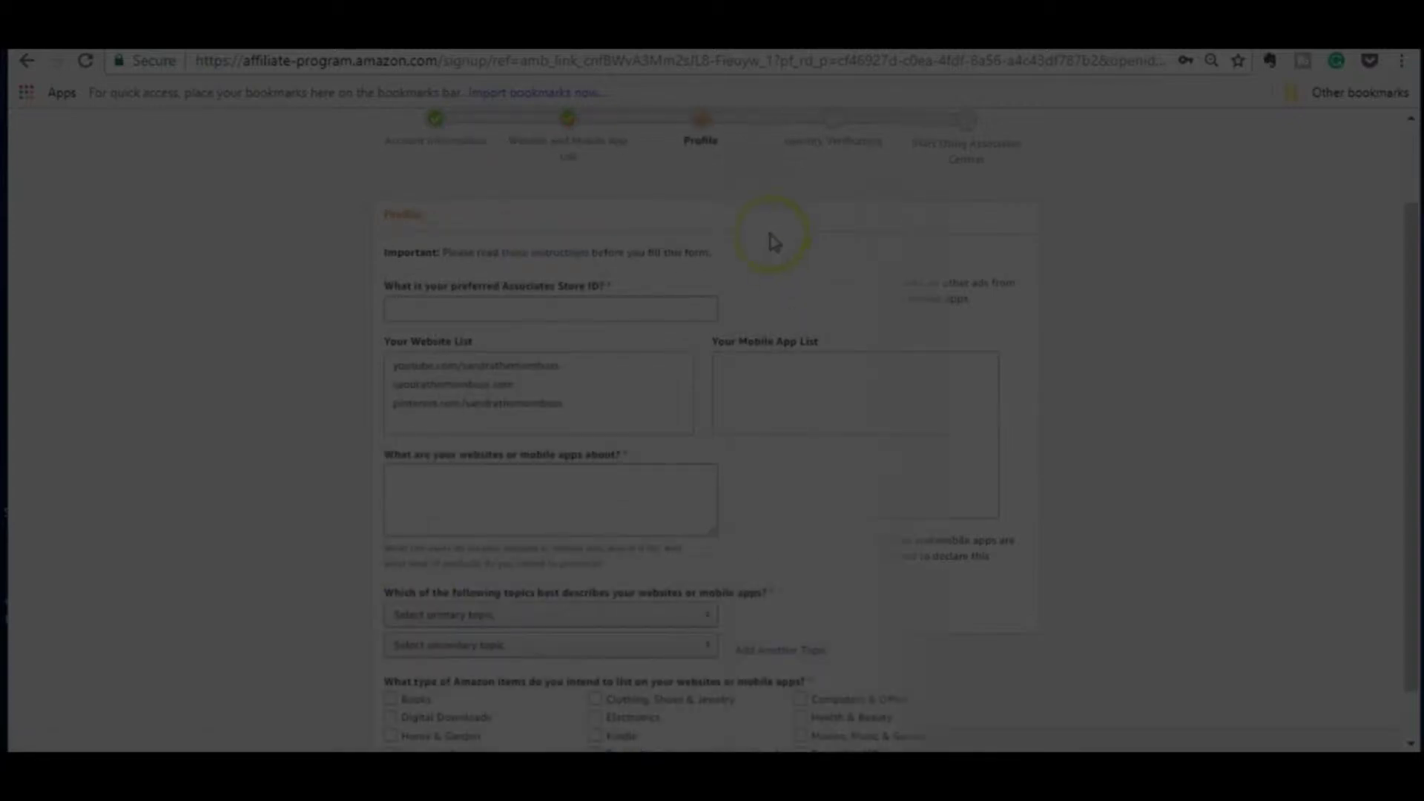
- Review the profile questions on the preferred Associates Store ID and what the websites are about
{"action": "scroll", "coordinate": [769, 234], "scroll_direction": "up", "scroll_amount": 2}
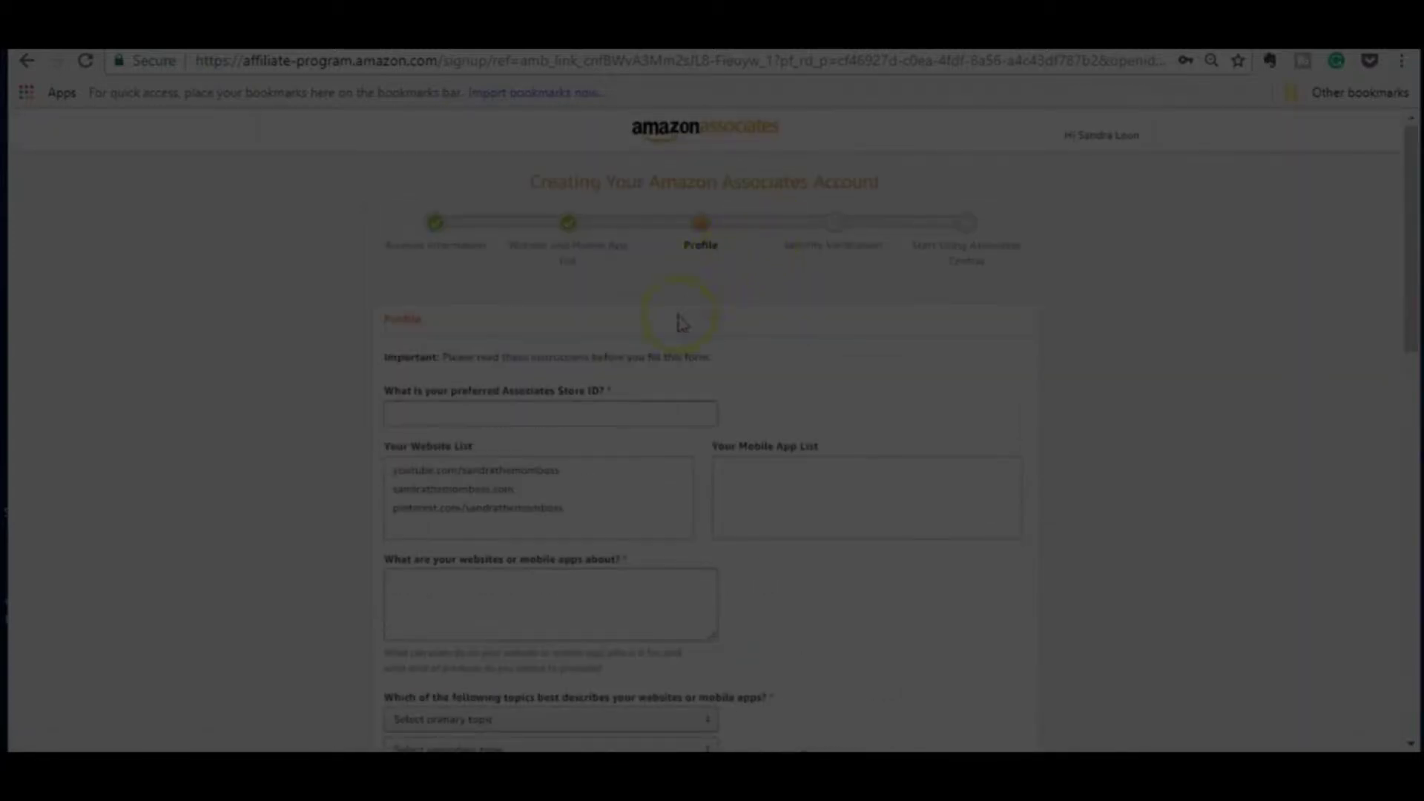
{"action": "scroll", "coordinate": [686, 381], "scroll_direction": "down", "scroll_amount": 2}
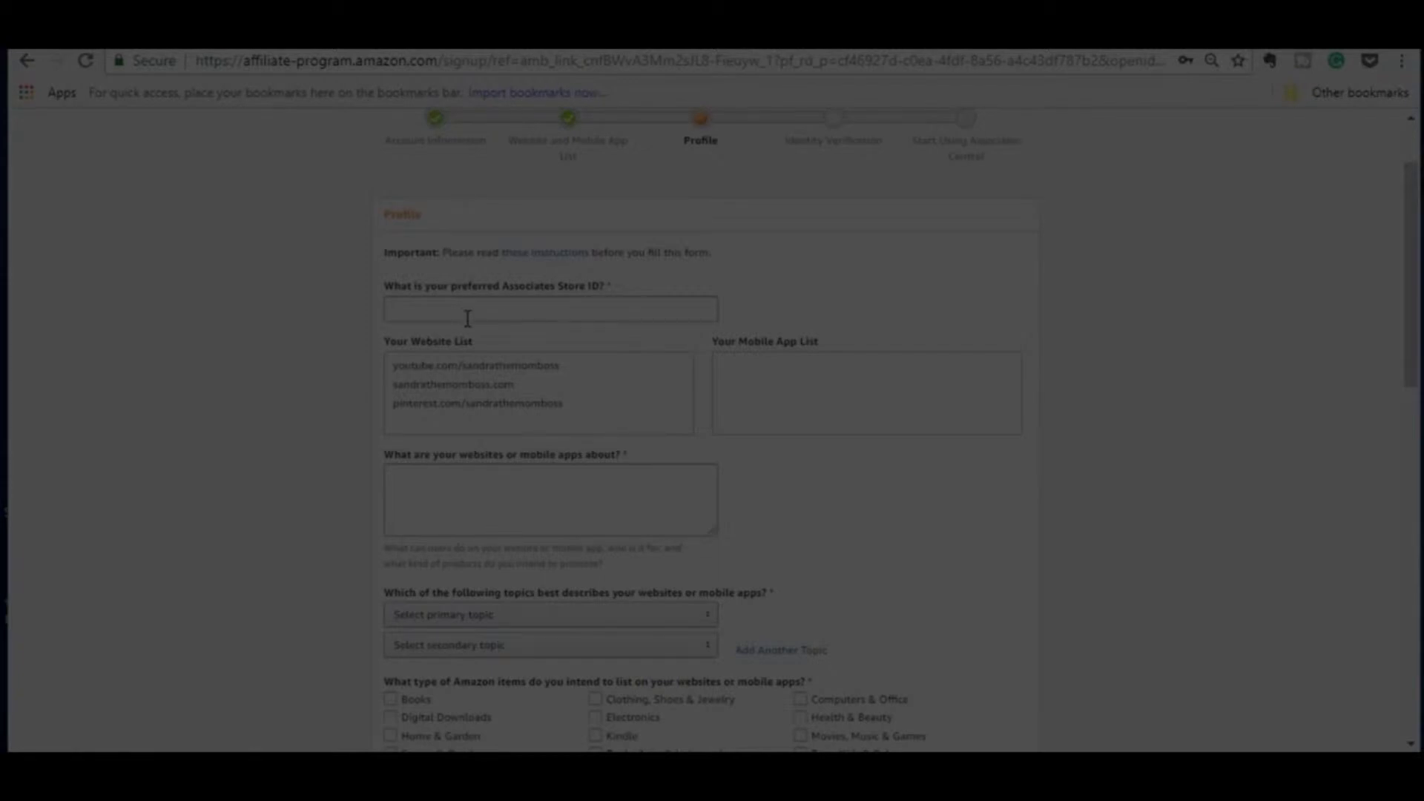
{"action": "scroll", "coordinate": [467, 397], "scroll_direction": "down", "scroll_amount": 2}
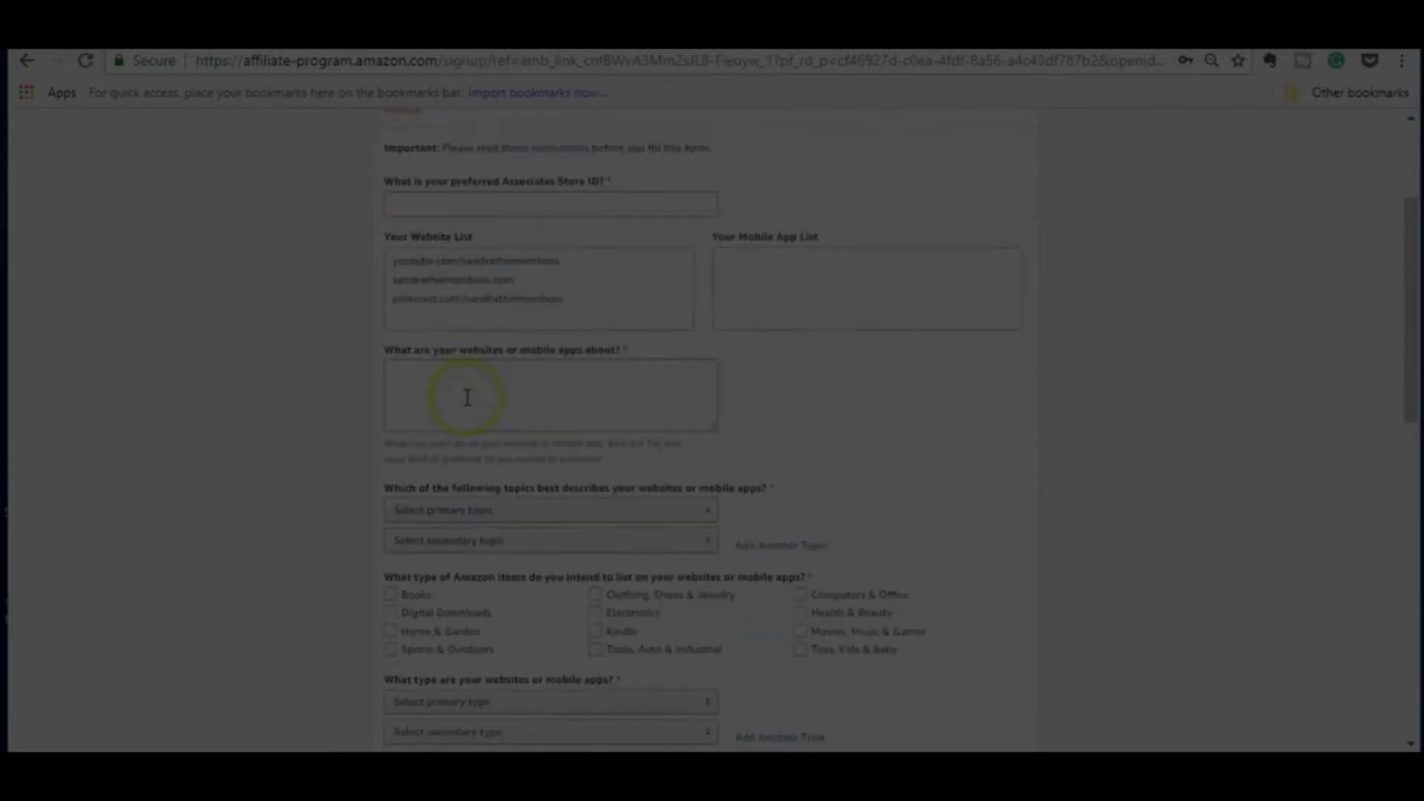
{"action": "scroll", "coordinate": [468, 306], "scroll_direction": "down", "scroll_amount": 2}
{"action": "left_click", "coordinate": [469, 302]}
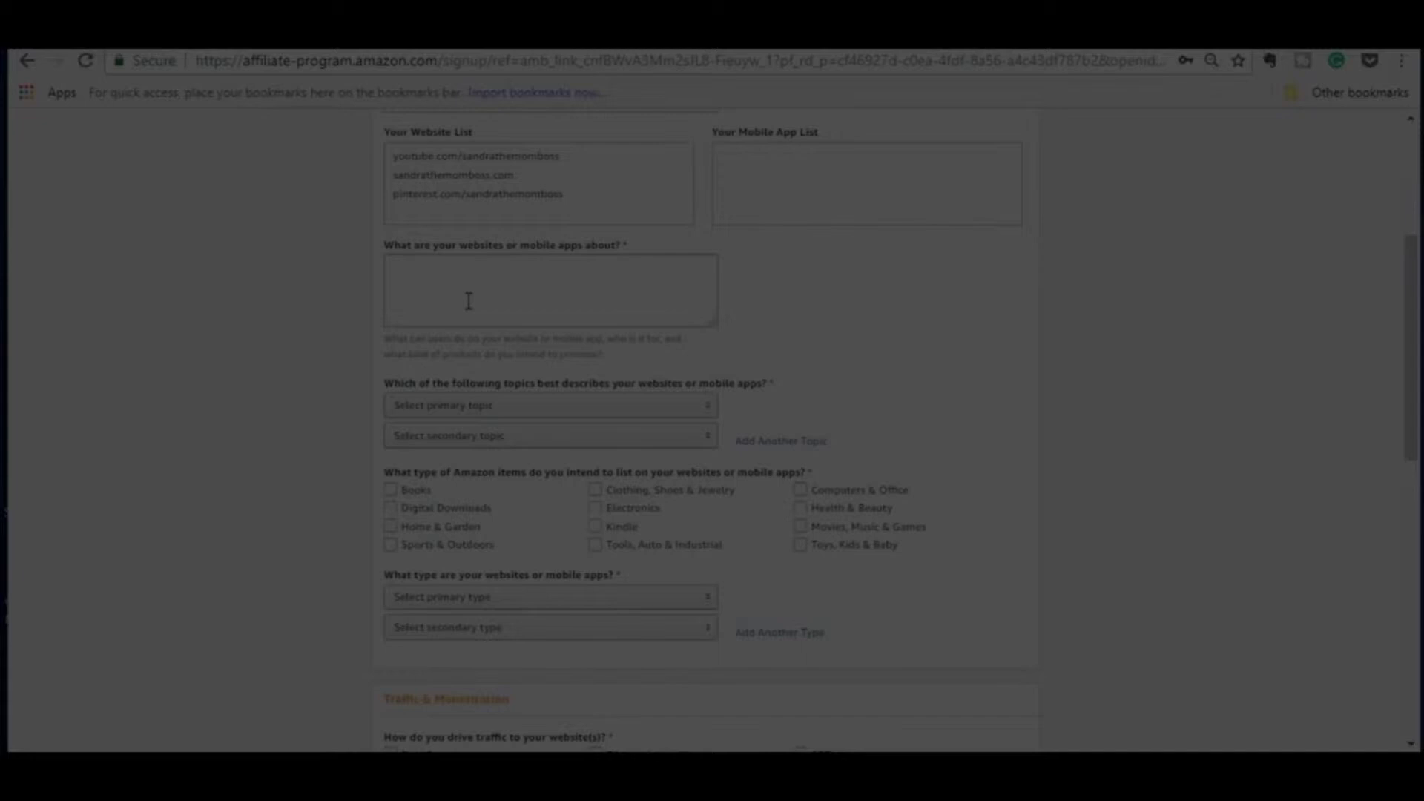
{"action": "scroll", "coordinate": [460, 408], "scroll_direction": "down", "scroll_amount": 2}
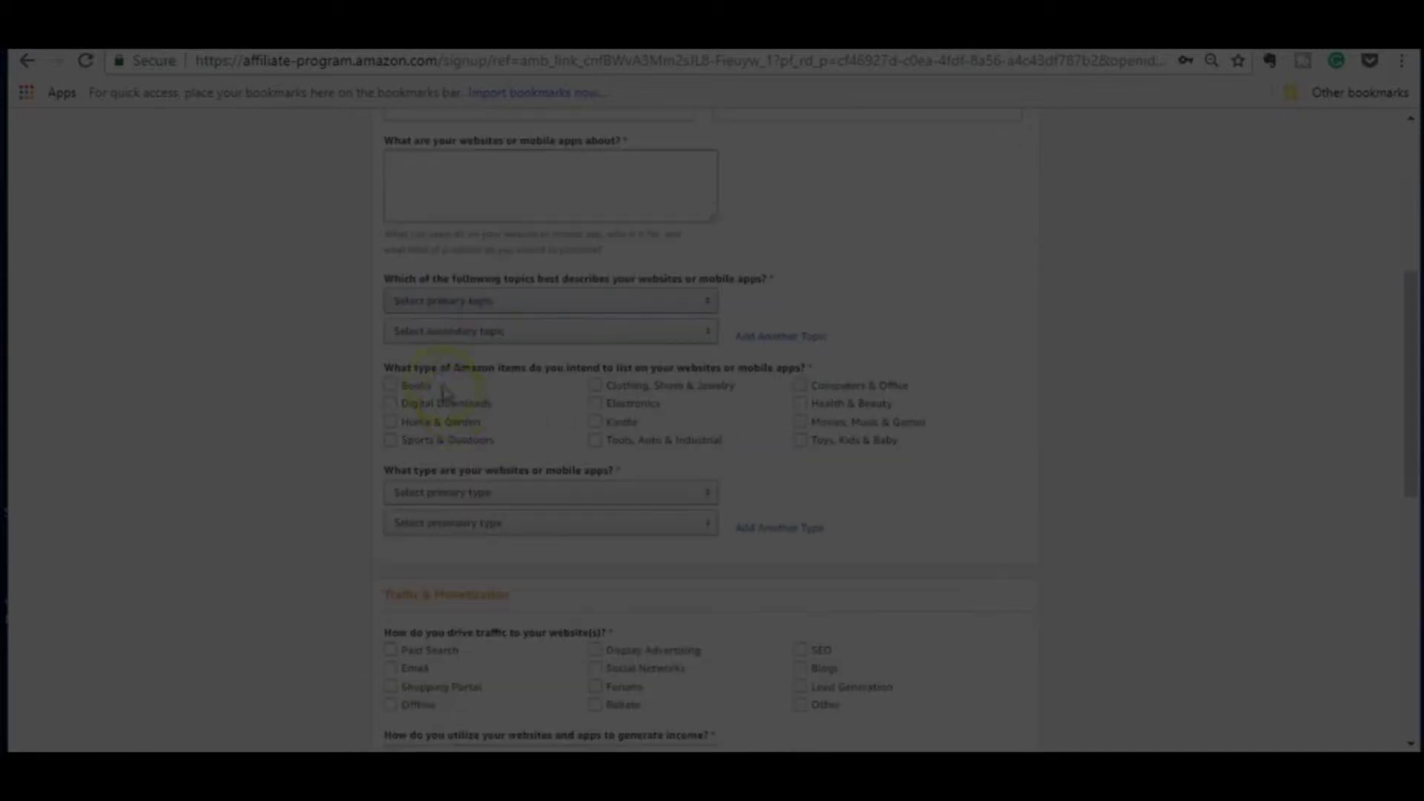
- Examine the available primary and secondary topics for describing the websites, without choosing one
{"action": "left_click", "coordinate": [463, 304]}
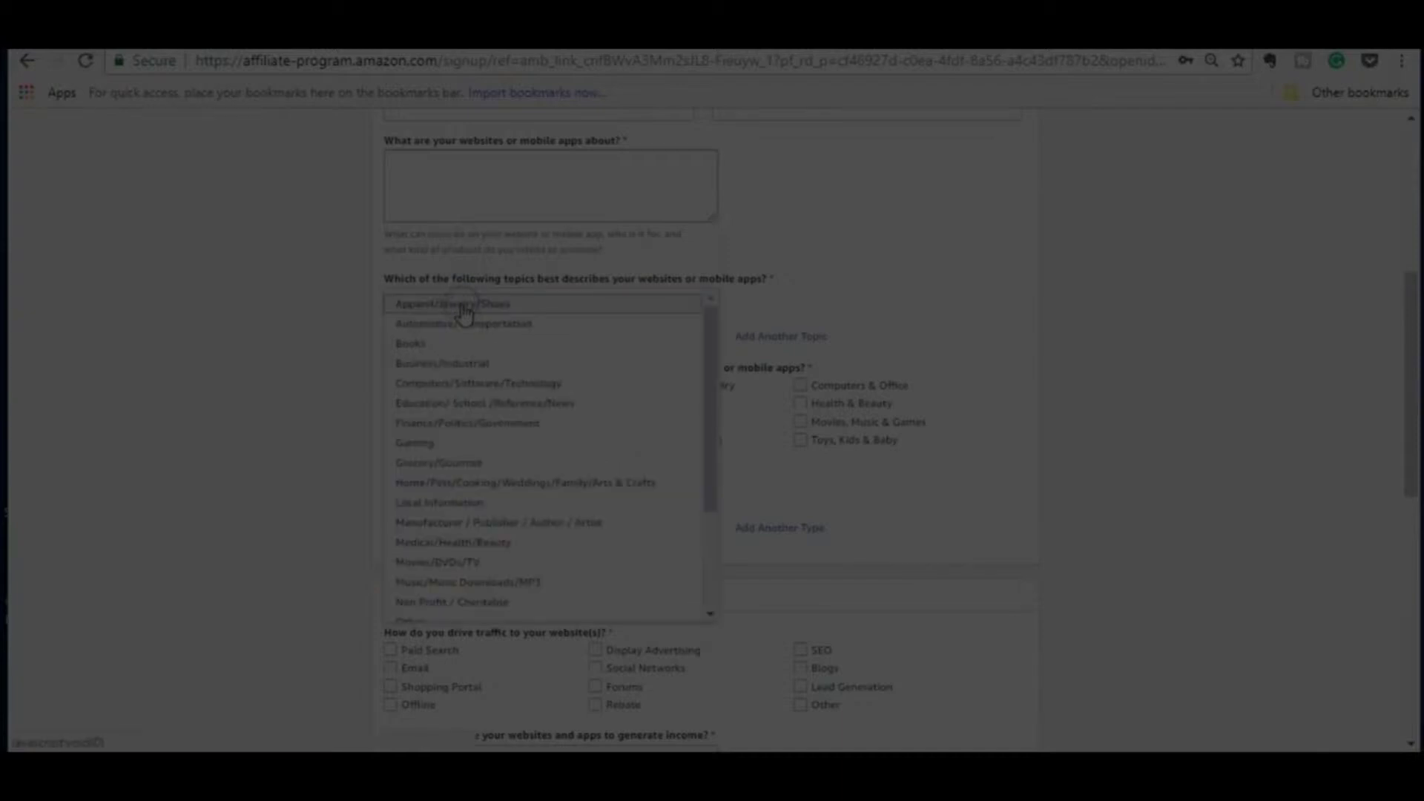
{"action": "left_click", "coordinate": [820, 306]}
{"action": "left_click", "coordinate": [565, 336]}
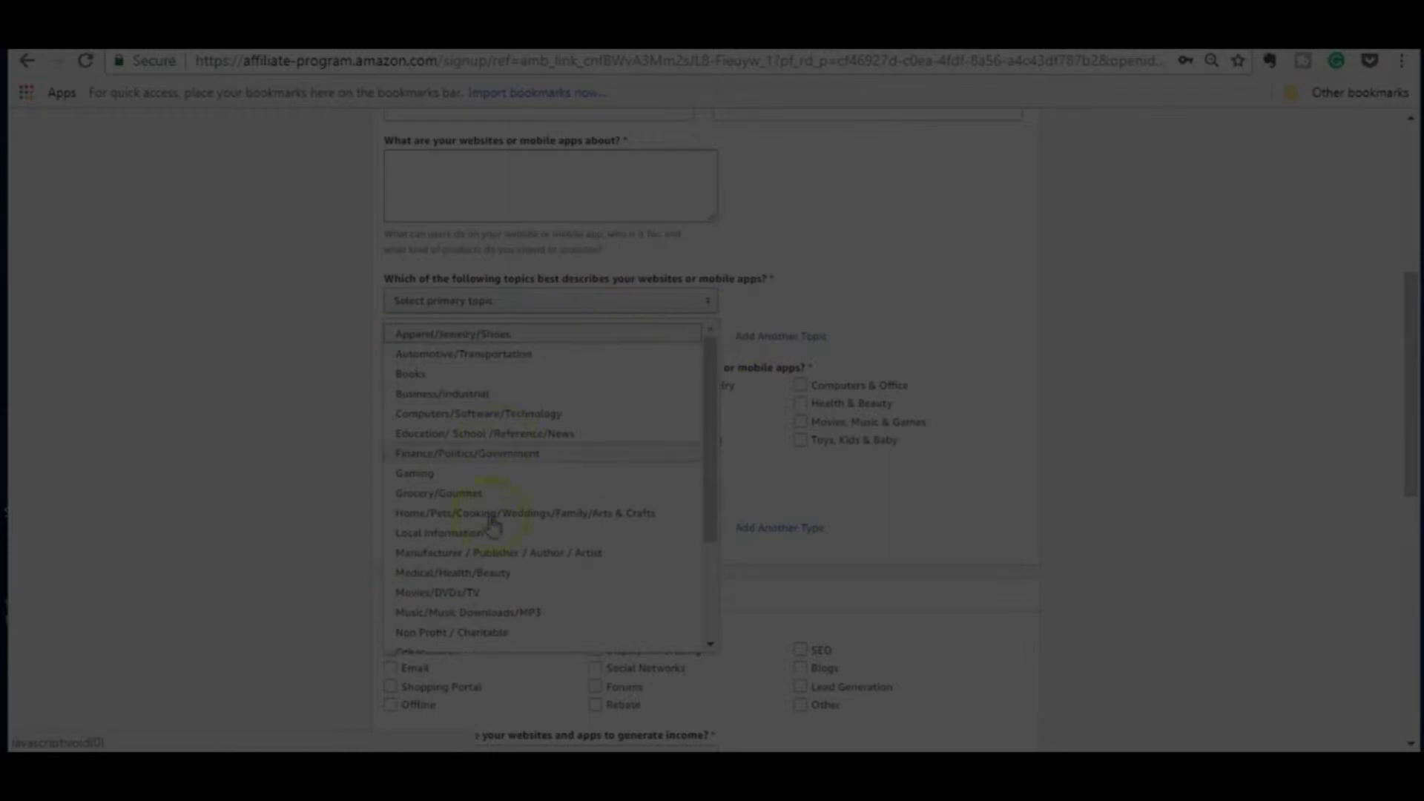
{"action": "left_click", "coordinate": [852, 290]}
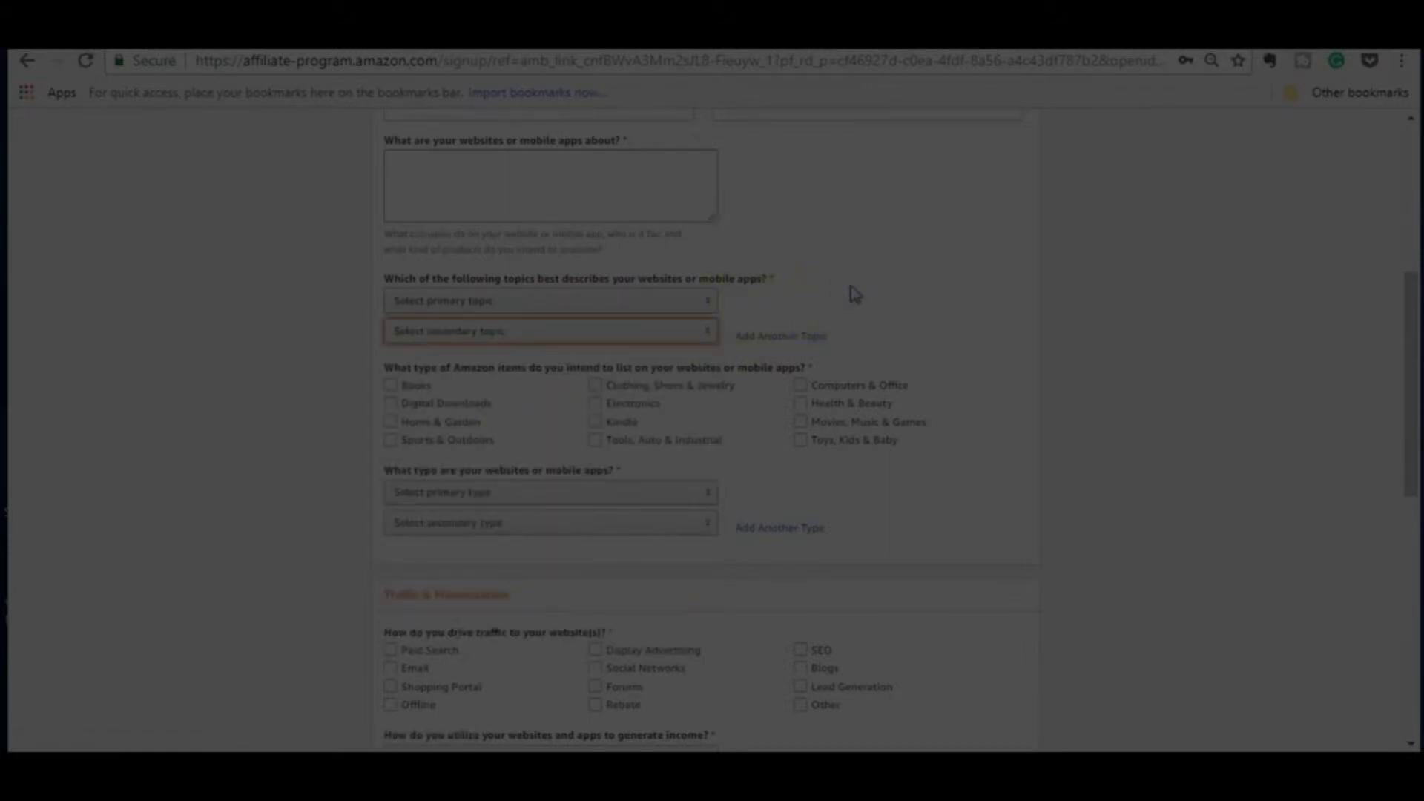
- Review the Amazon item categories and the primary website type options, without choosing any
{"action": "scroll", "coordinate": [849, 300], "scroll_direction": "down", "scroll_amount": 2}
{"action": "left_click", "coordinate": [520, 273]}
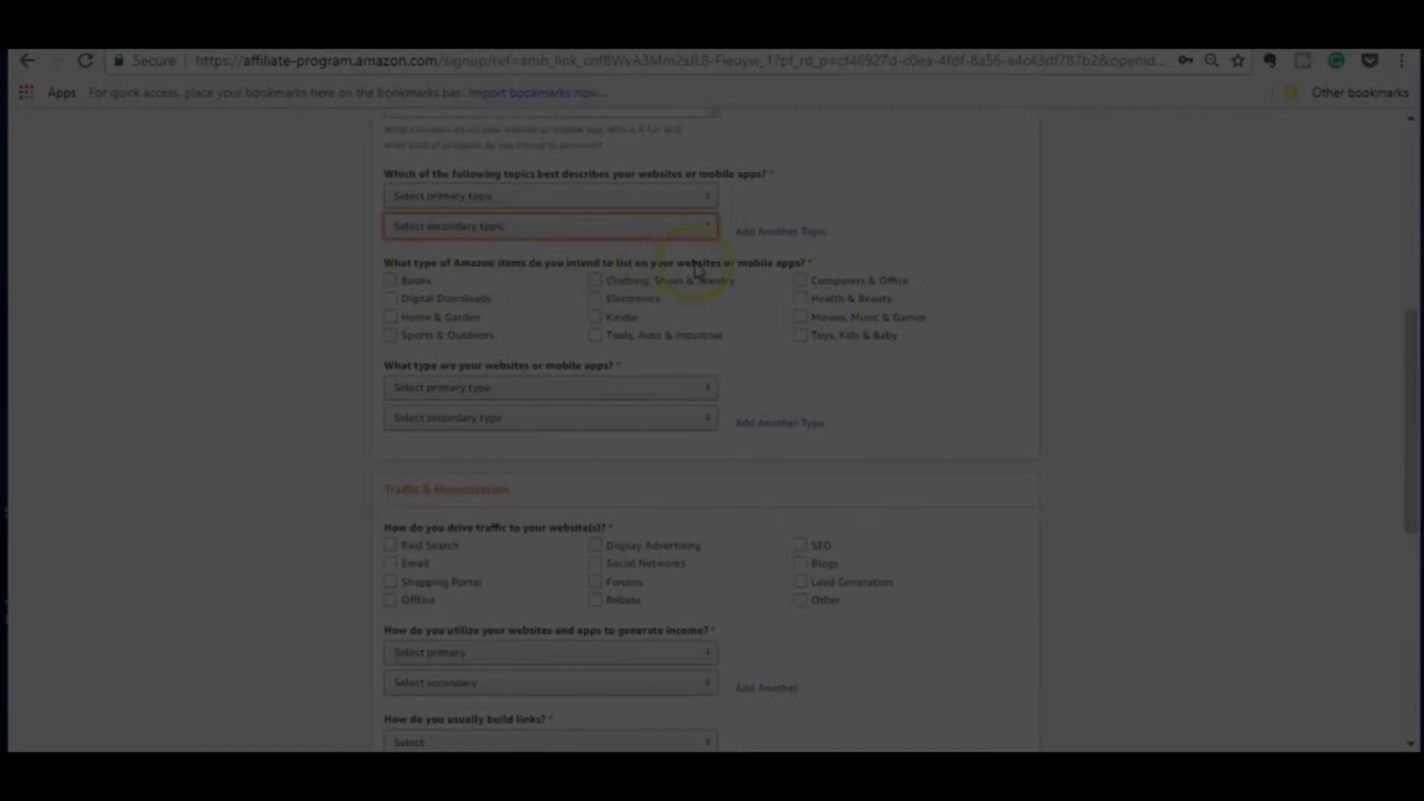
{"action": "left_click", "coordinate": [699, 288]}
{"action": "left_click", "coordinate": [397, 288]}
{"action": "scroll", "coordinate": [779, 367], "scroll_direction": "down", "scroll_amount": 1}
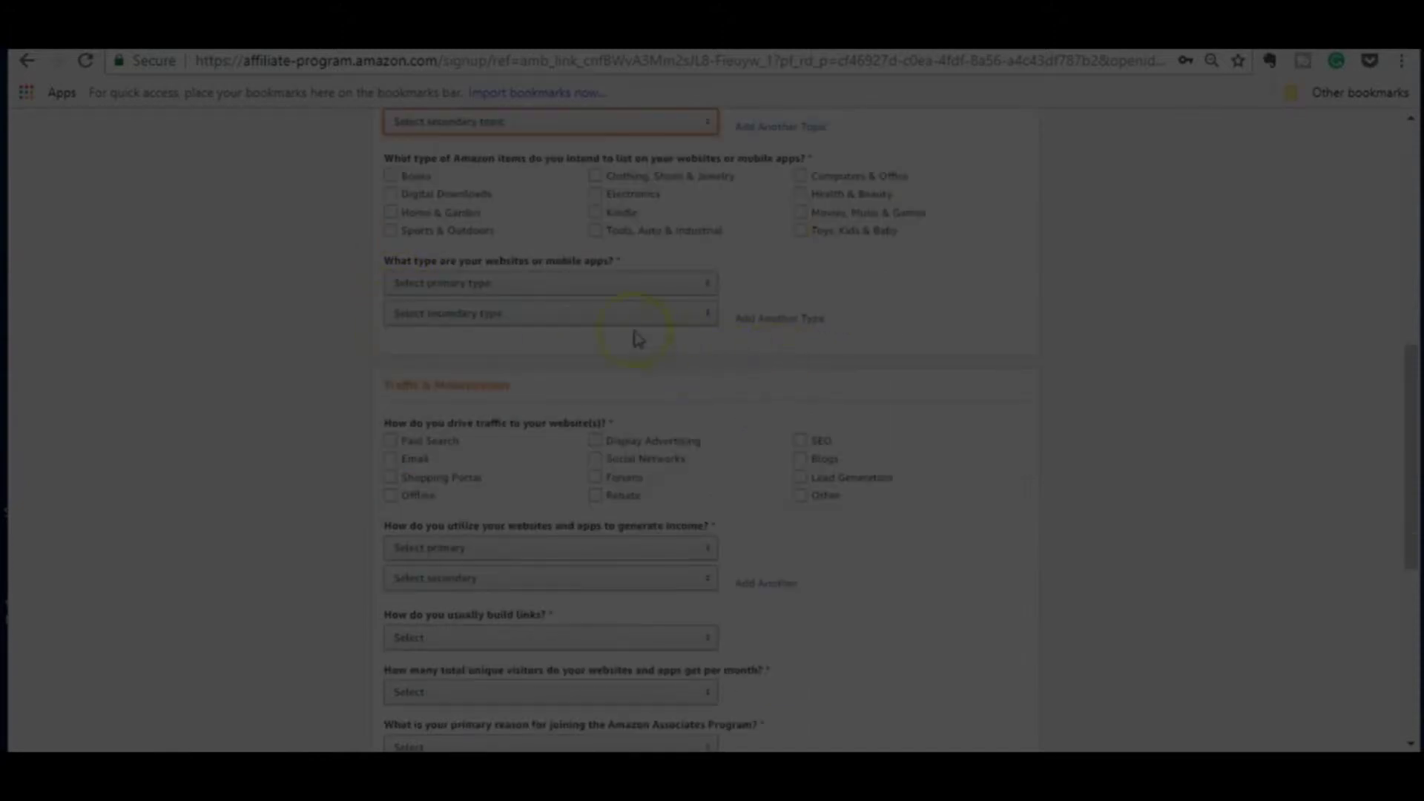
{"action": "left_click", "coordinate": [456, 283]}
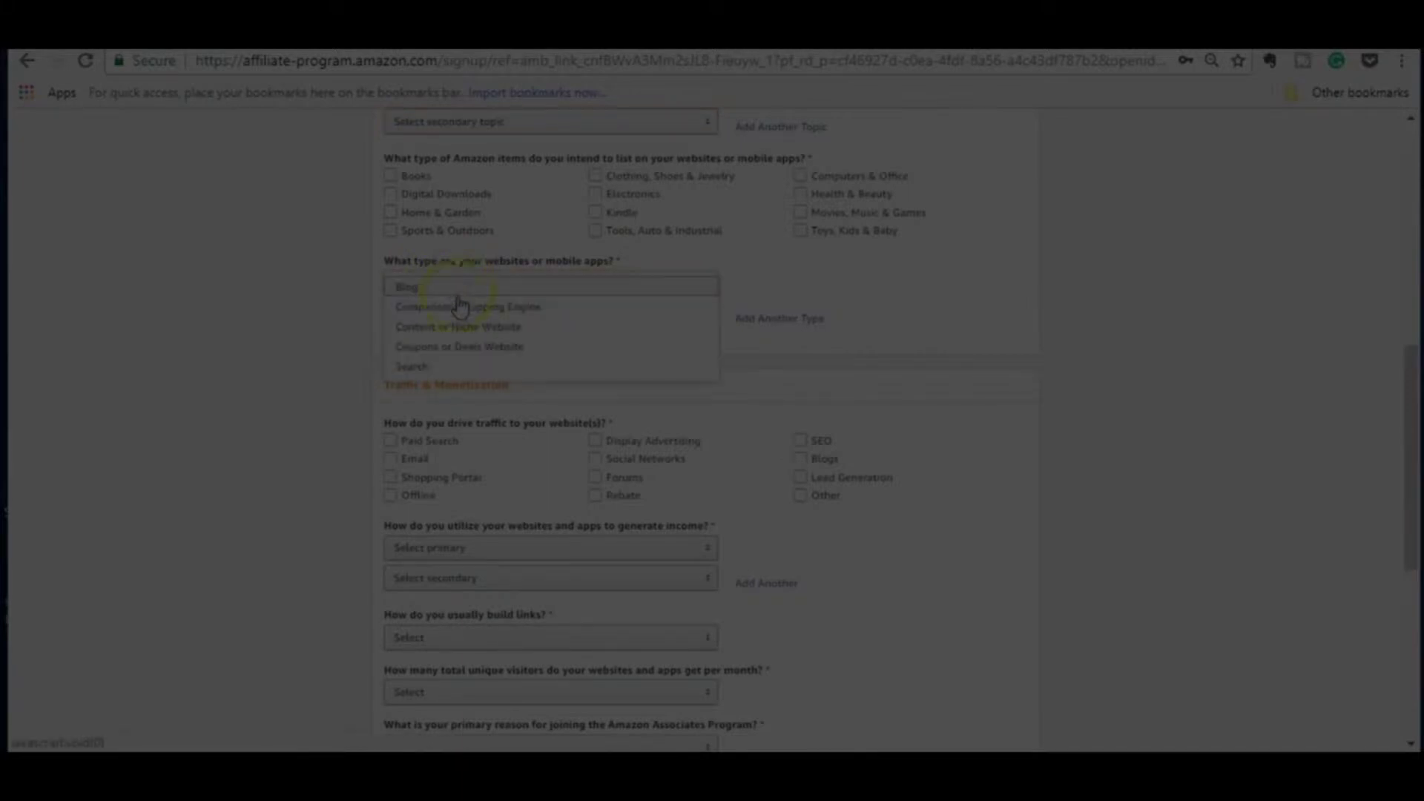
{"action": "left_click", "coordinate": [459, 335]}
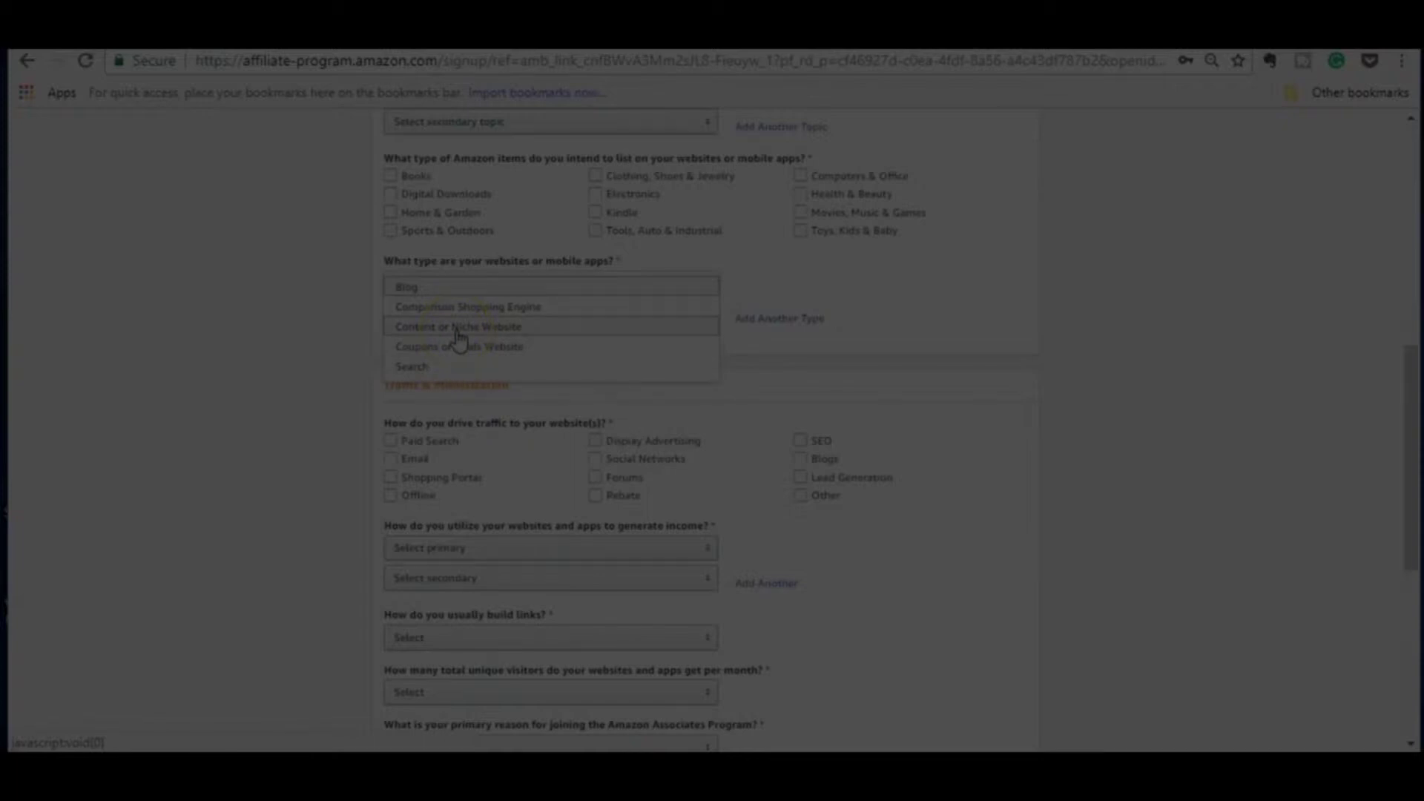
- Review the traffic source choices and the primary income-generation options under Traffic & Monetization
{"action": "scroll", "coordinate": [475, 345], "scroll_direction": "down", "scroll_amount": 1}
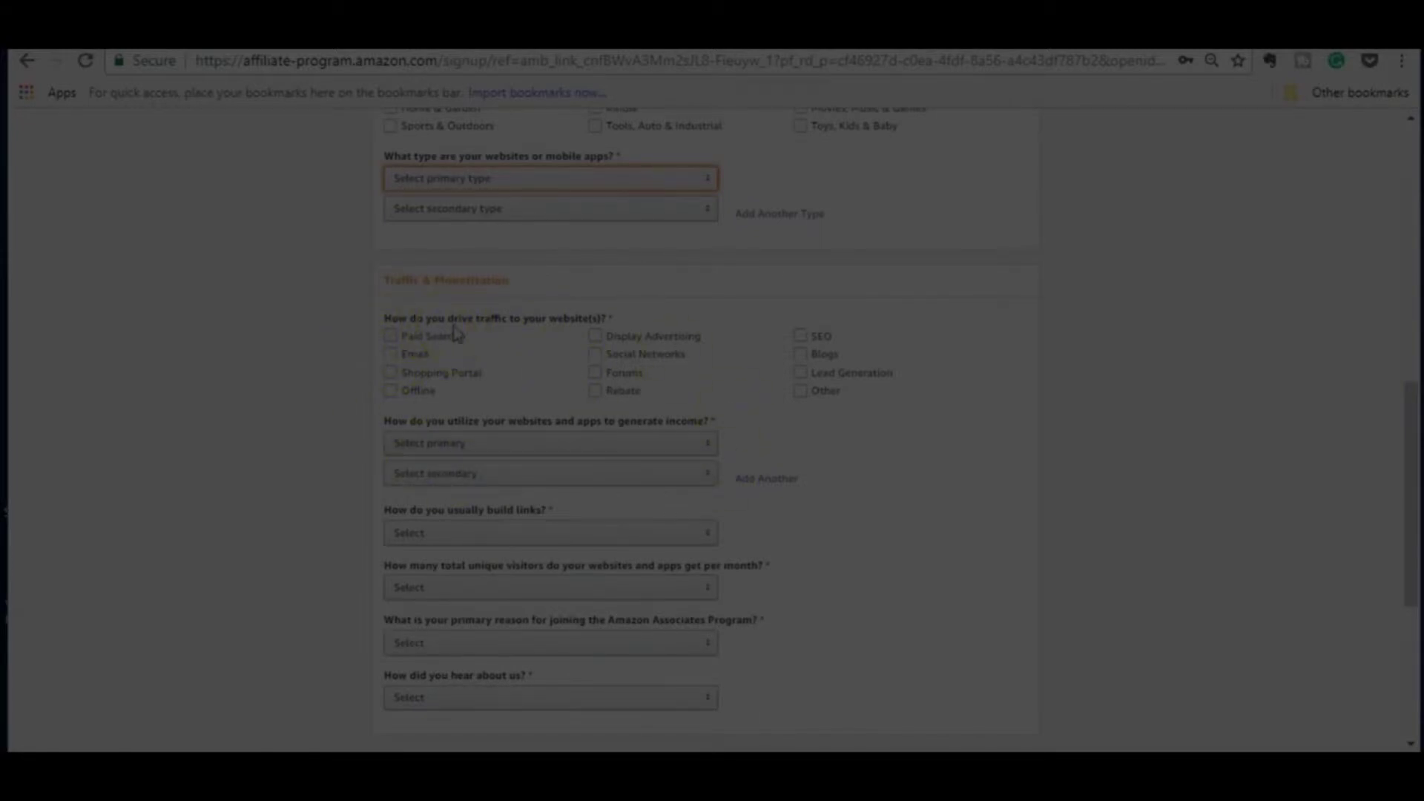
{"action": "scroll", "coordinate": [475, 345], "scroll_direction": "down", "scroll_amount": 1}
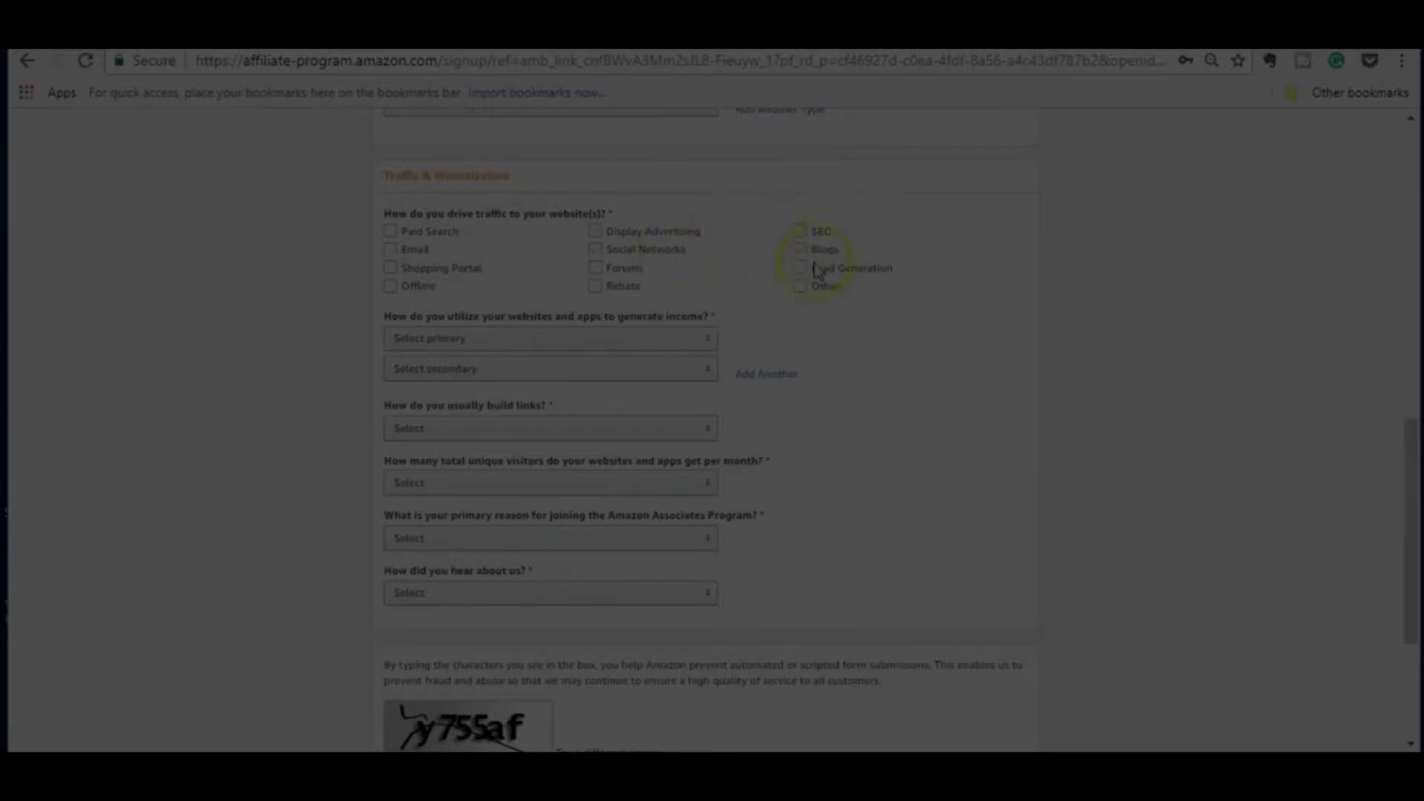
{"action": "scroll", "coordinate": [788, 305], "scroll_direction": "down", "scroll_amount": 2}
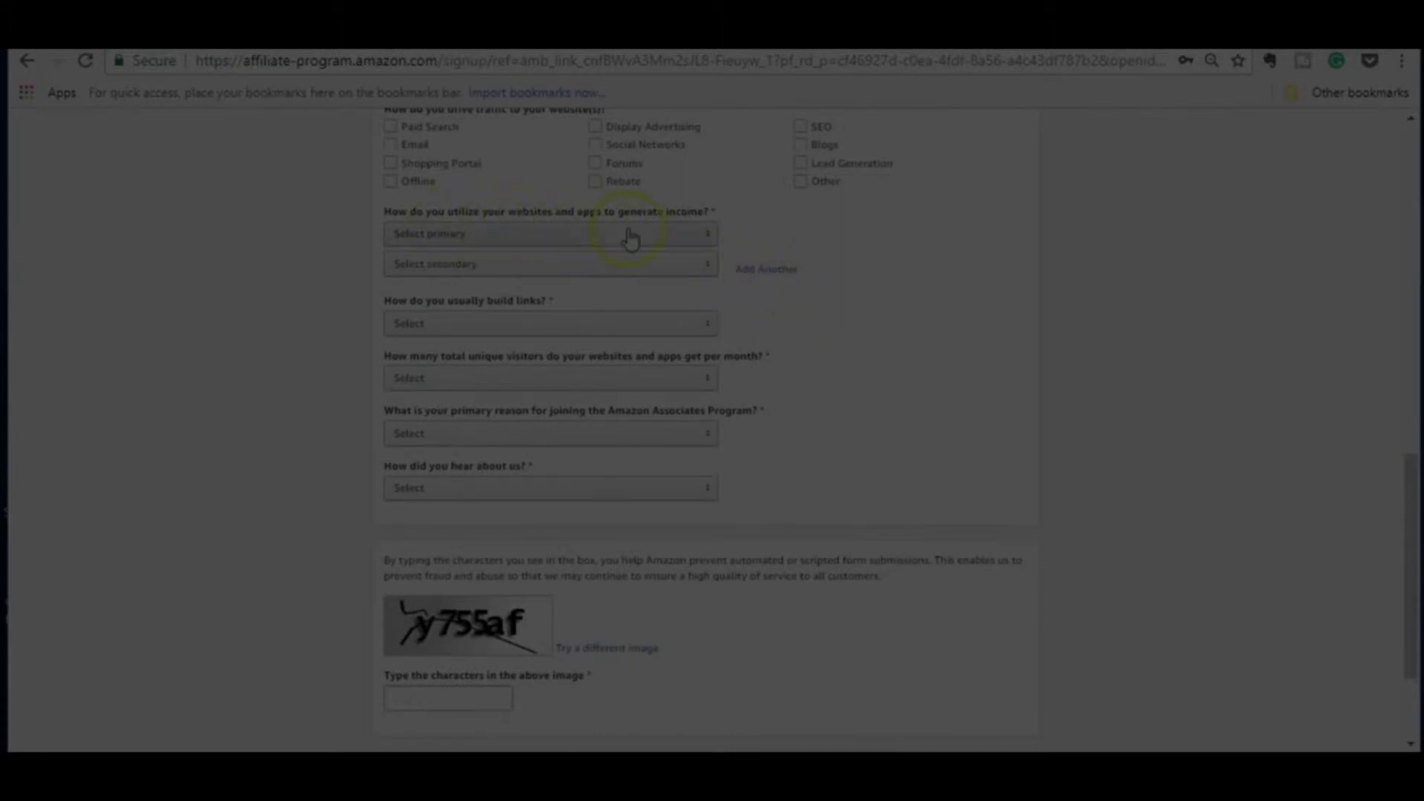
{"action": "left_click", "coordinate": [568, 236]}
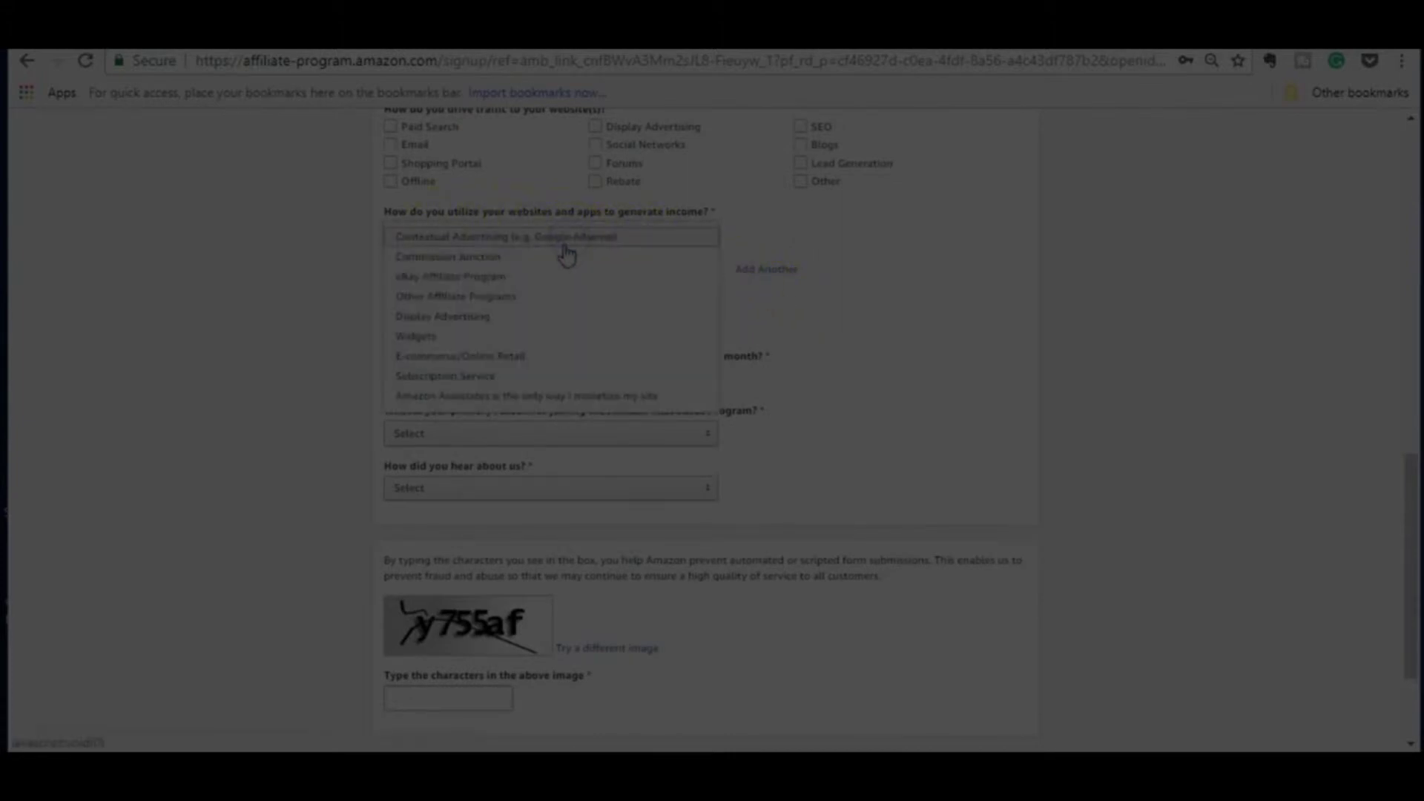
{"action": "left_click", "coordinate": [517, 278]}
{"action": "left_click", "coordinate": [178, 349]}
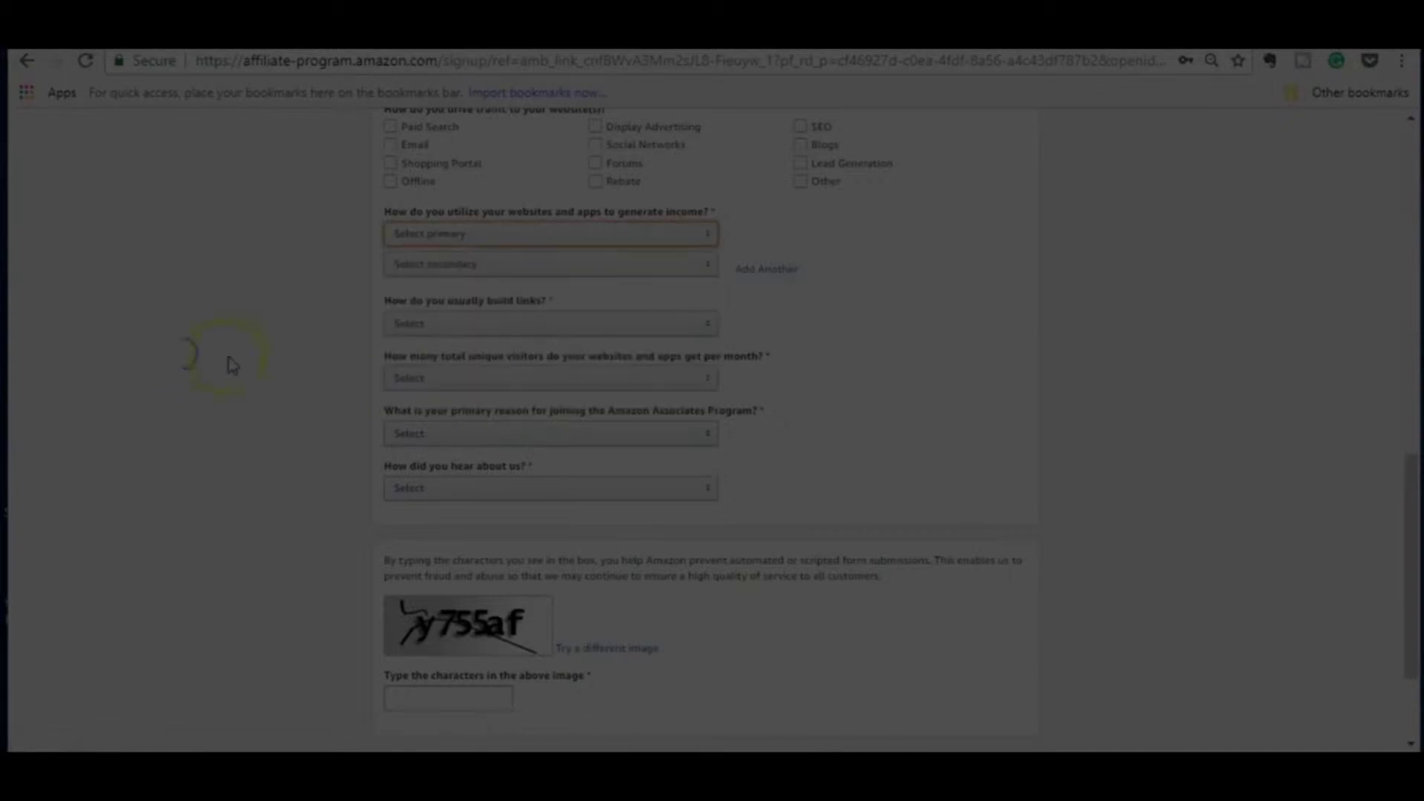
- Examine the options for how links are usually built, leaving the question unanswered
{"action": "scroll", "coordinate": [501, 342], "scroll_direction": "down", "scroll_amount": 1}
{"action": "scroll", "coordinate": [501, 342], "scroll_direction": "down", "scroll_amount": 1}
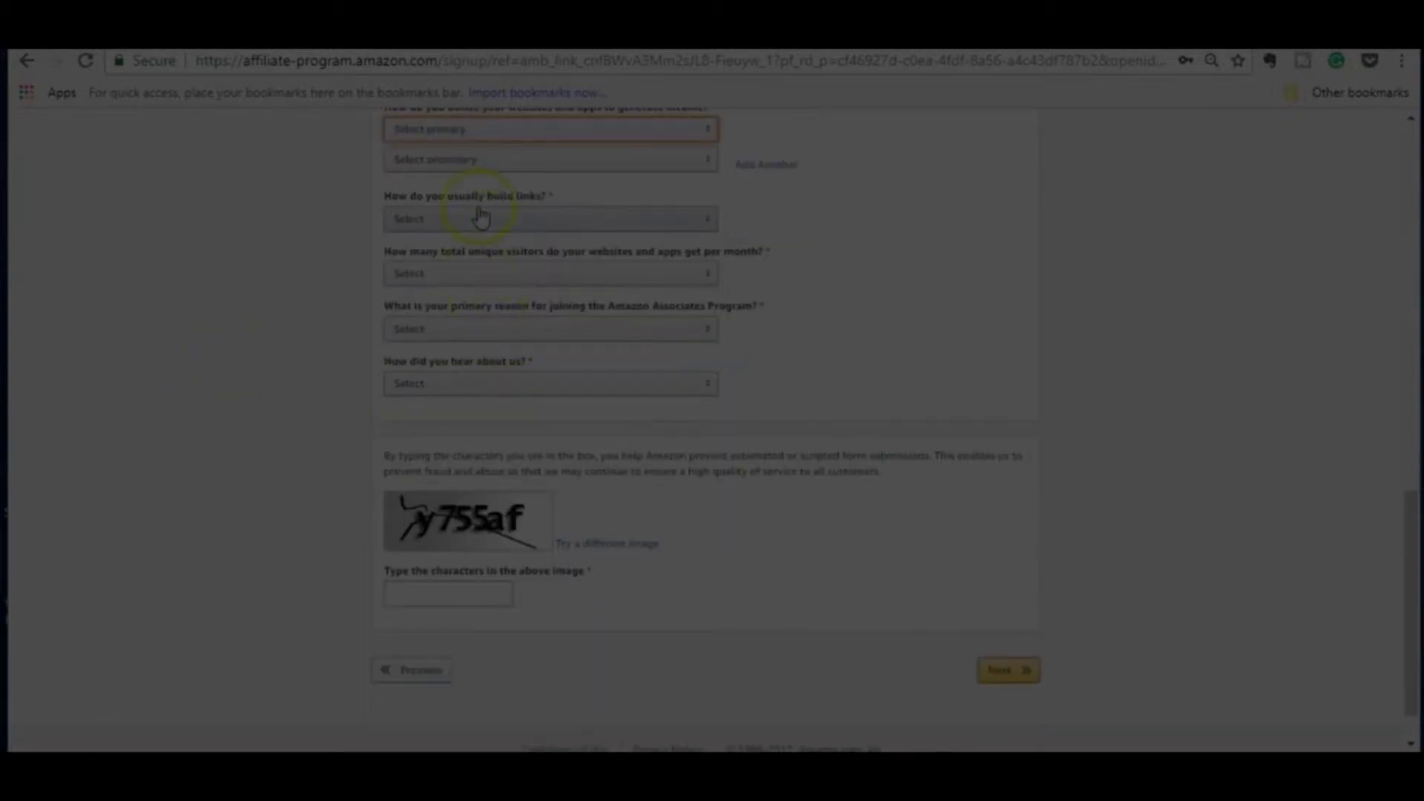
{"action": "left_click", "coordinate": [487, 223]}
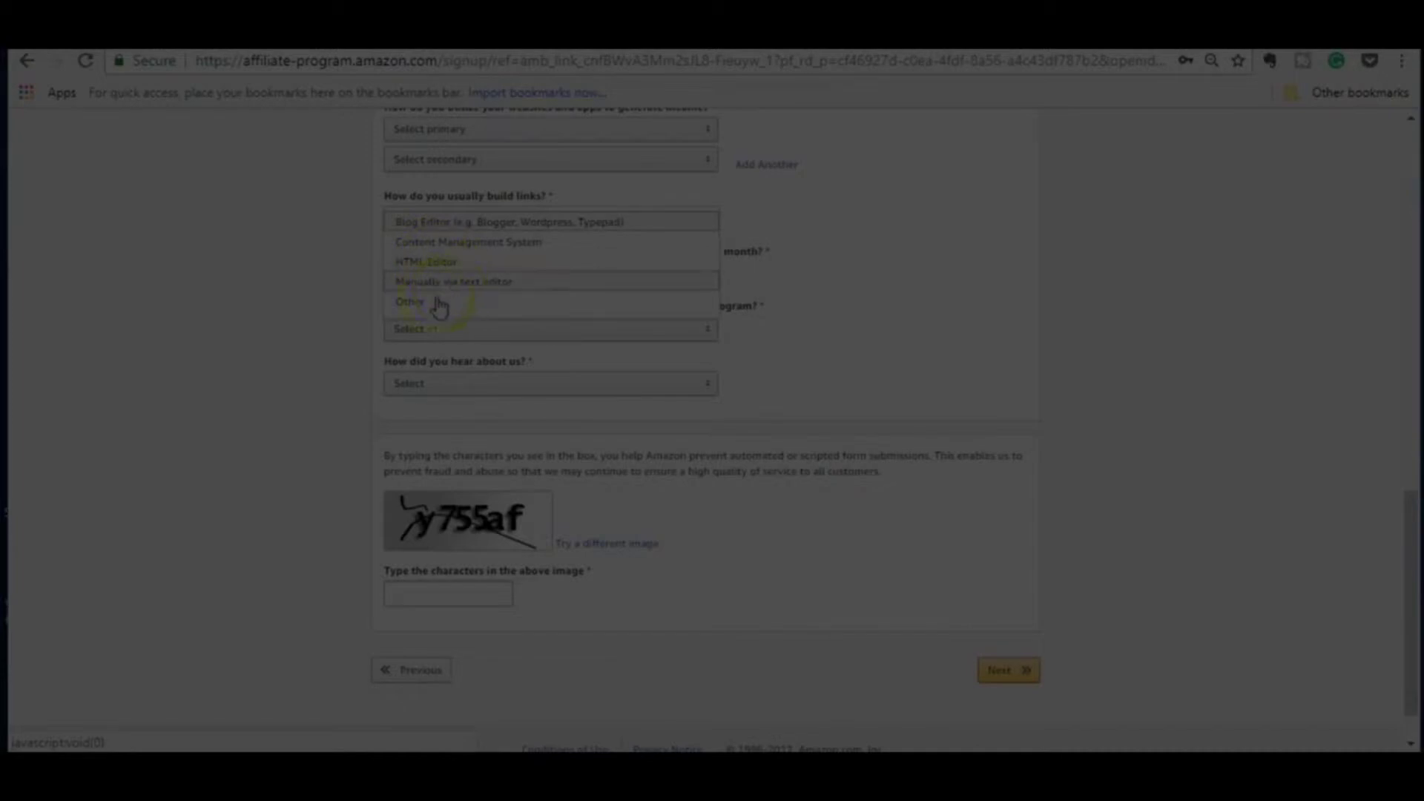
{"action": "left_click", "coordinate": [336, 297]}
{"action": "left_click", "coordinate": [441, 218]}
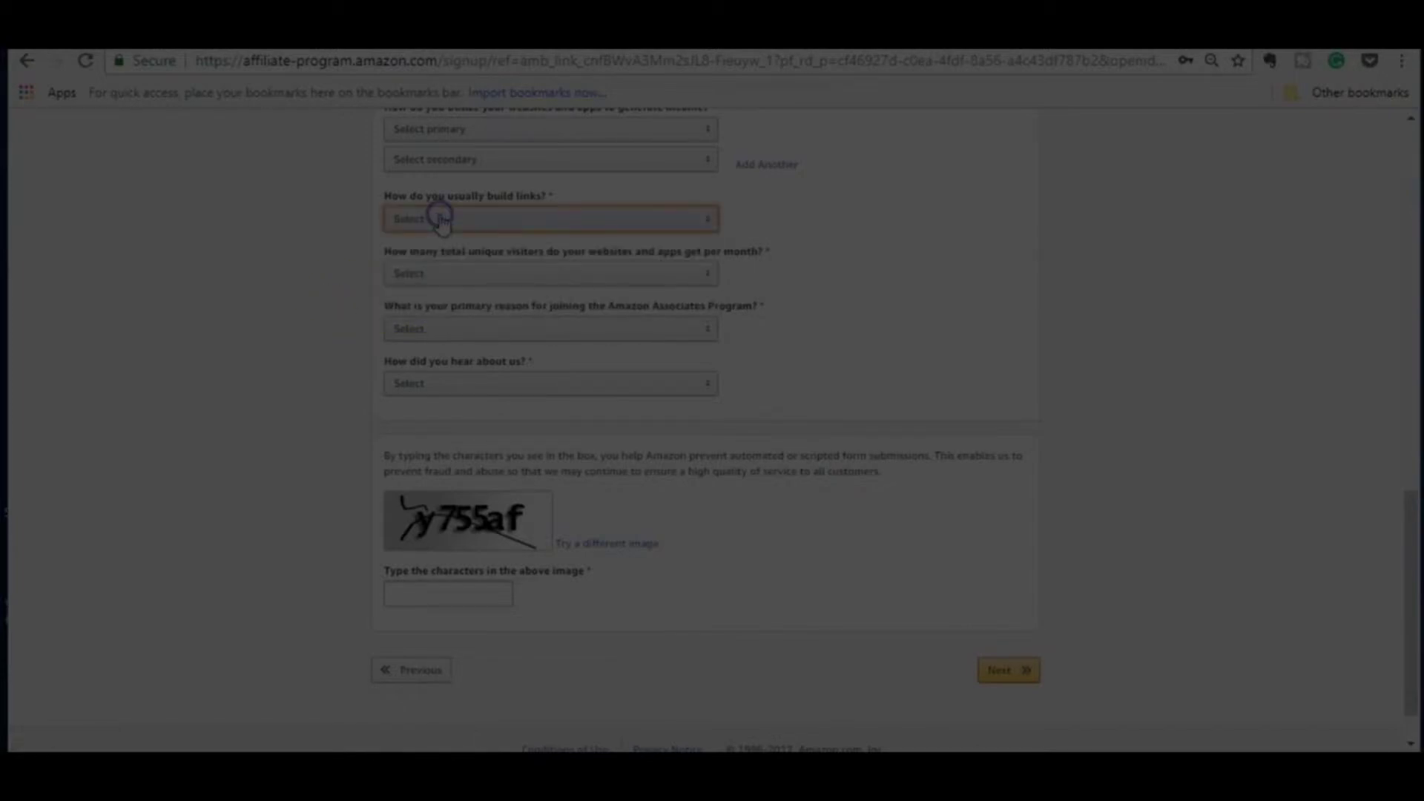
{"action": "left_click", "coordinate": [306, 300]}
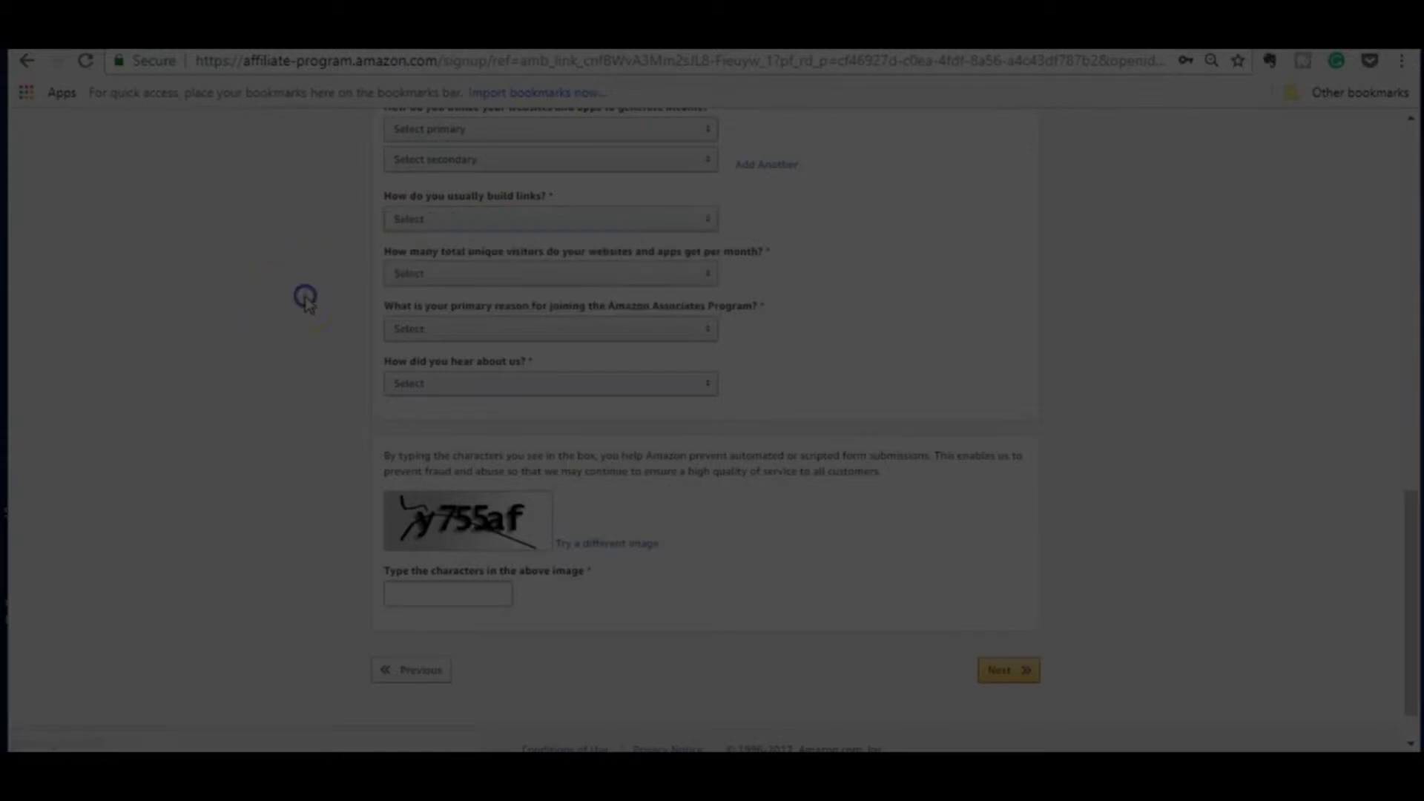
- Examine the monthly unique visitor ranges and the remaining questions on the reason for joining and the referral source
{"action": "left_click", "coordinate": [456, 281]}
{"action": "scroll", "coordinate": [782, 371], "scroll_direction": "up", "scroll_amount": 15}
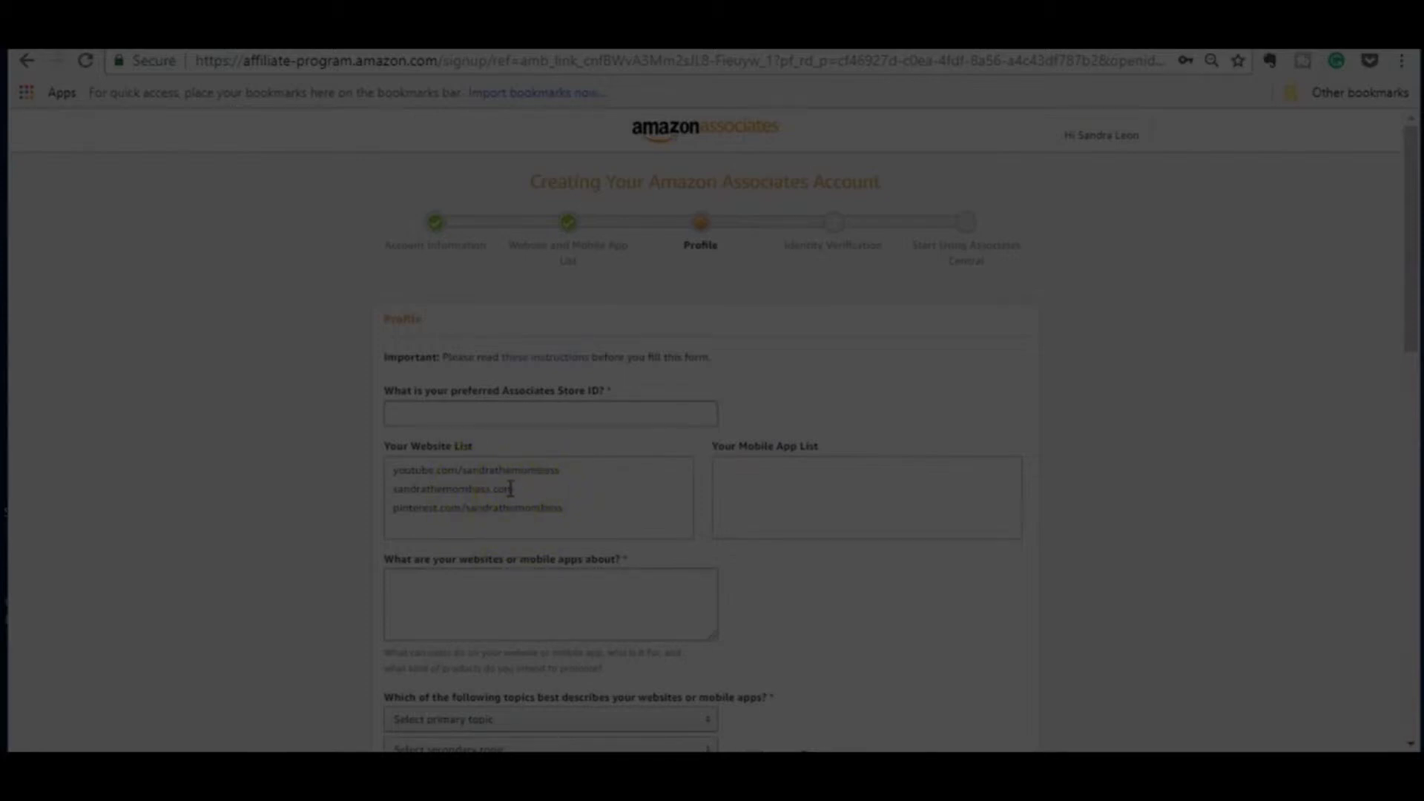
{"action": "scroll", "coordinate": [510, 488], "scroll_direction": "down", "scroll_amount": 7}
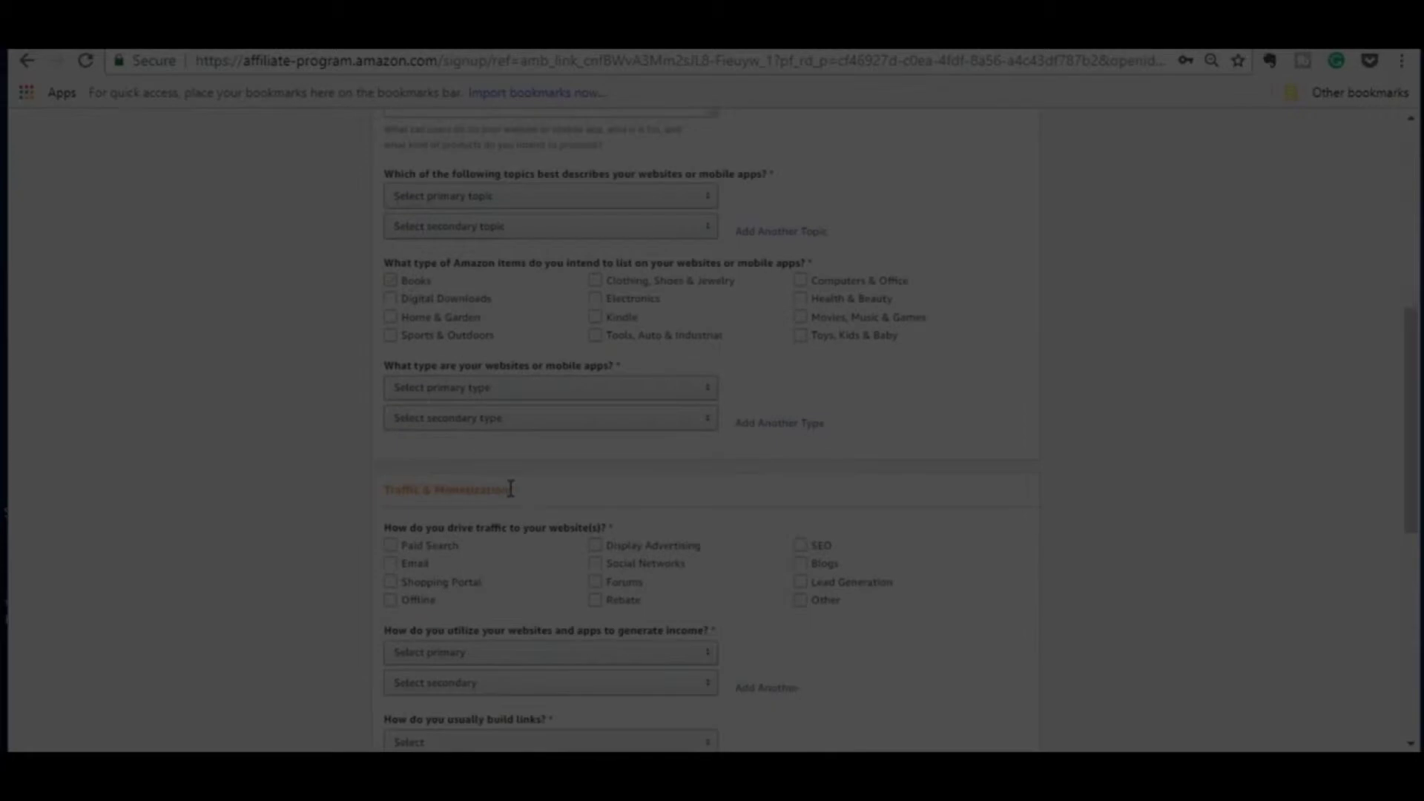
{"action": "scroll", "coordinate": [510, 488], "scroll_direction": "down", "scroll_amount": 6}
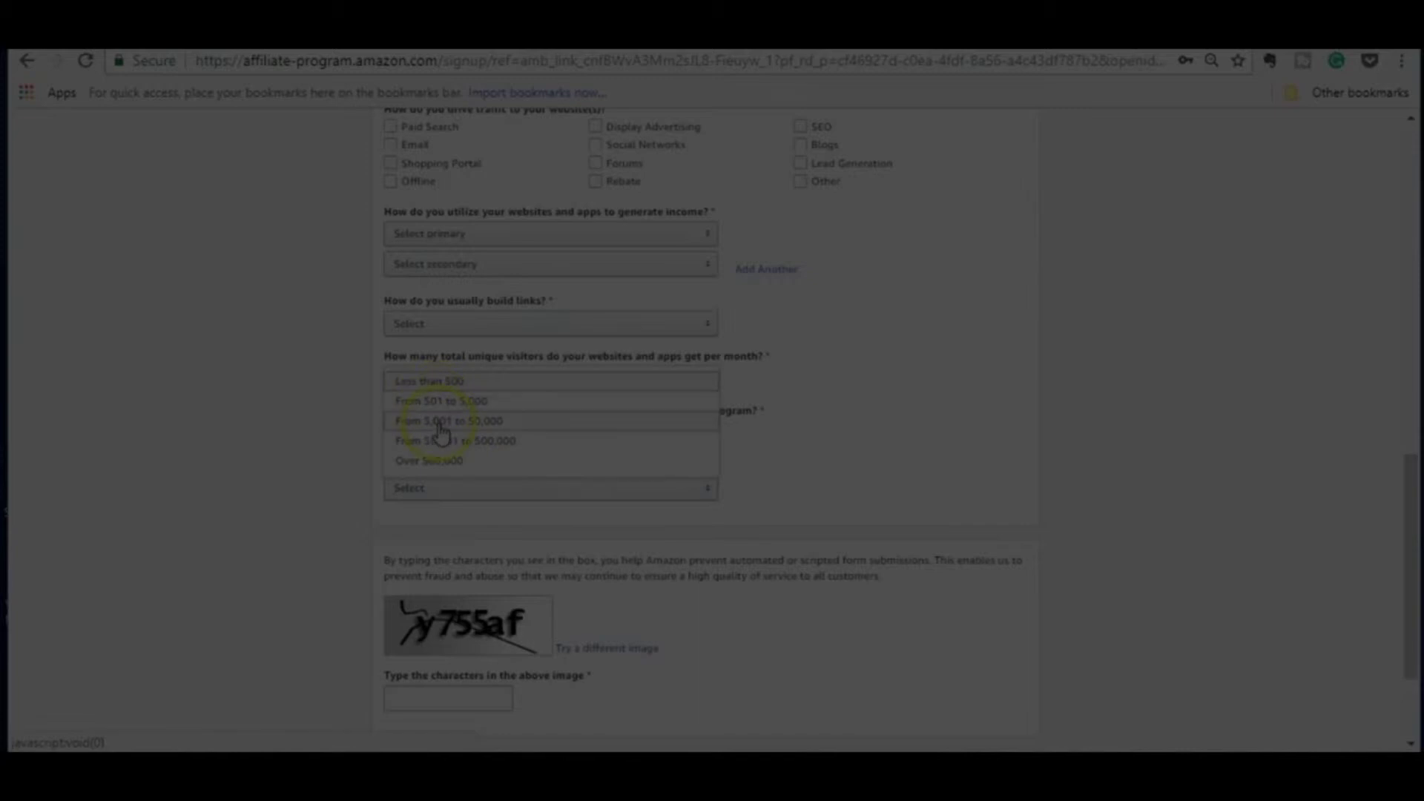
{"action": "left_click", "coordinate": [324, 444]}
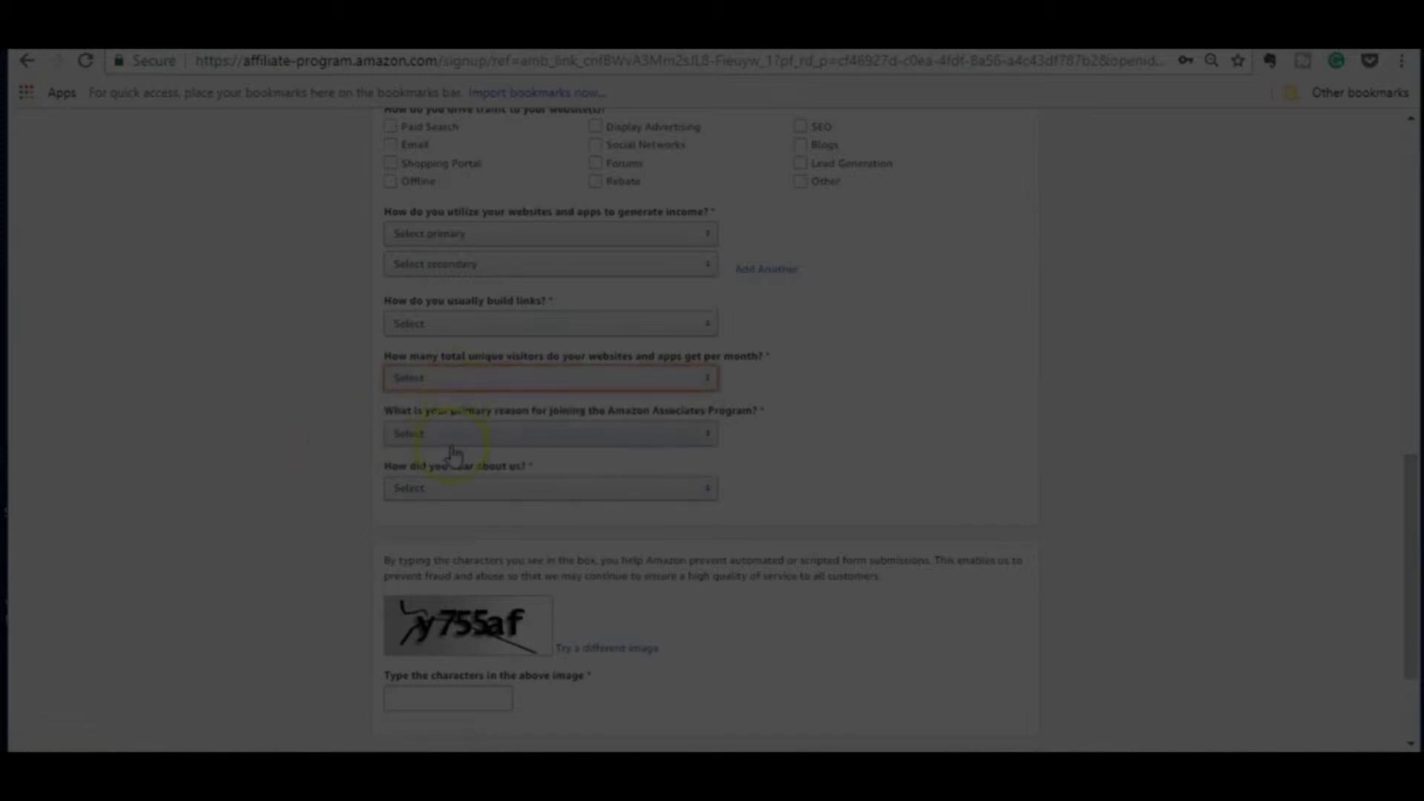
{"action": "scroll", "coordinate": [454, 454], "scroll_direction": "down", "scroll_amount": 2}
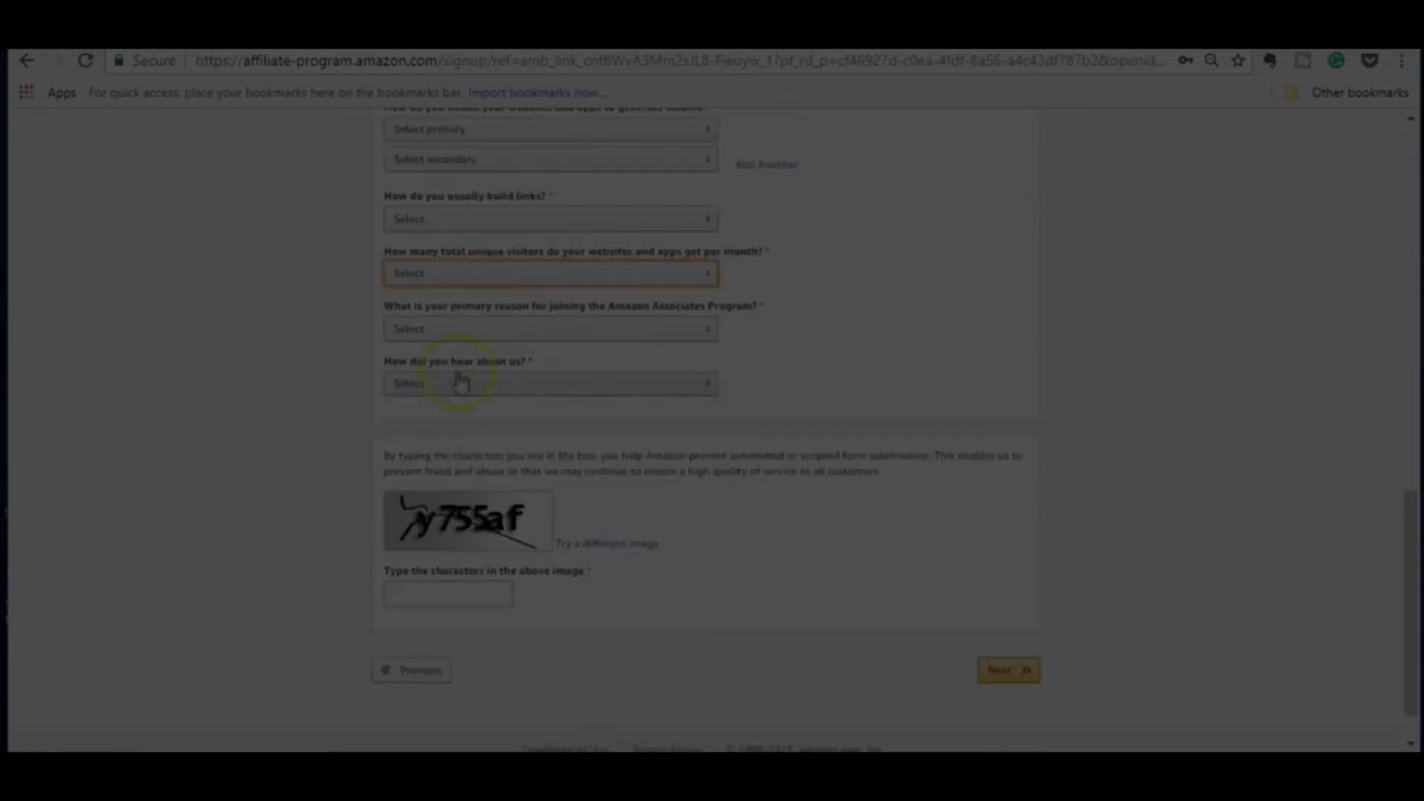
- Review the choices for the primary reason for joining and how you heard about the program, leaving both unanswered
{"action": "left_click", "coordinate": [471, 328]}
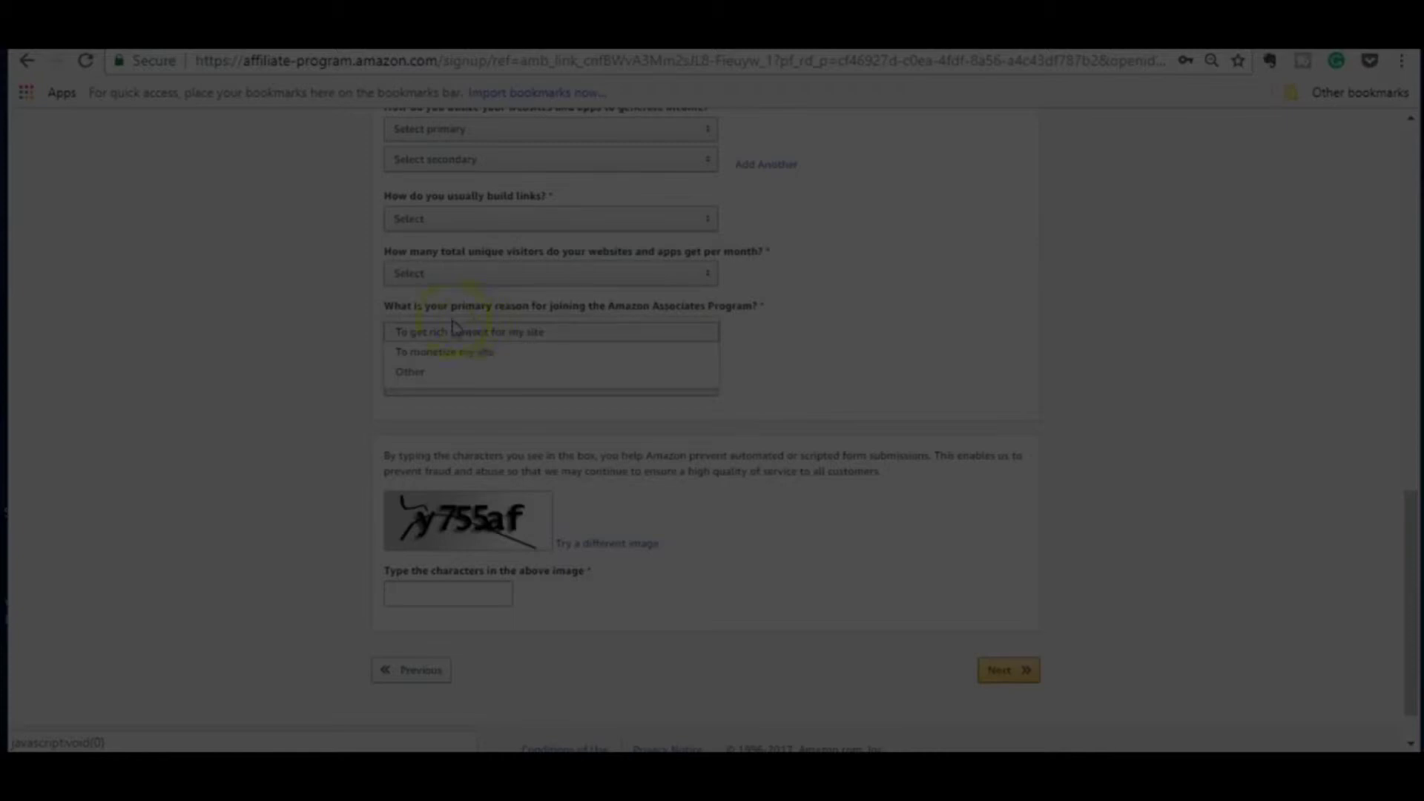
{"action": "left_click", "coordinate": [317, 413]}
{"action": "scroll", "coordinate": [407, 398], "scroll_direction": "down", "scroll_amount": 1}
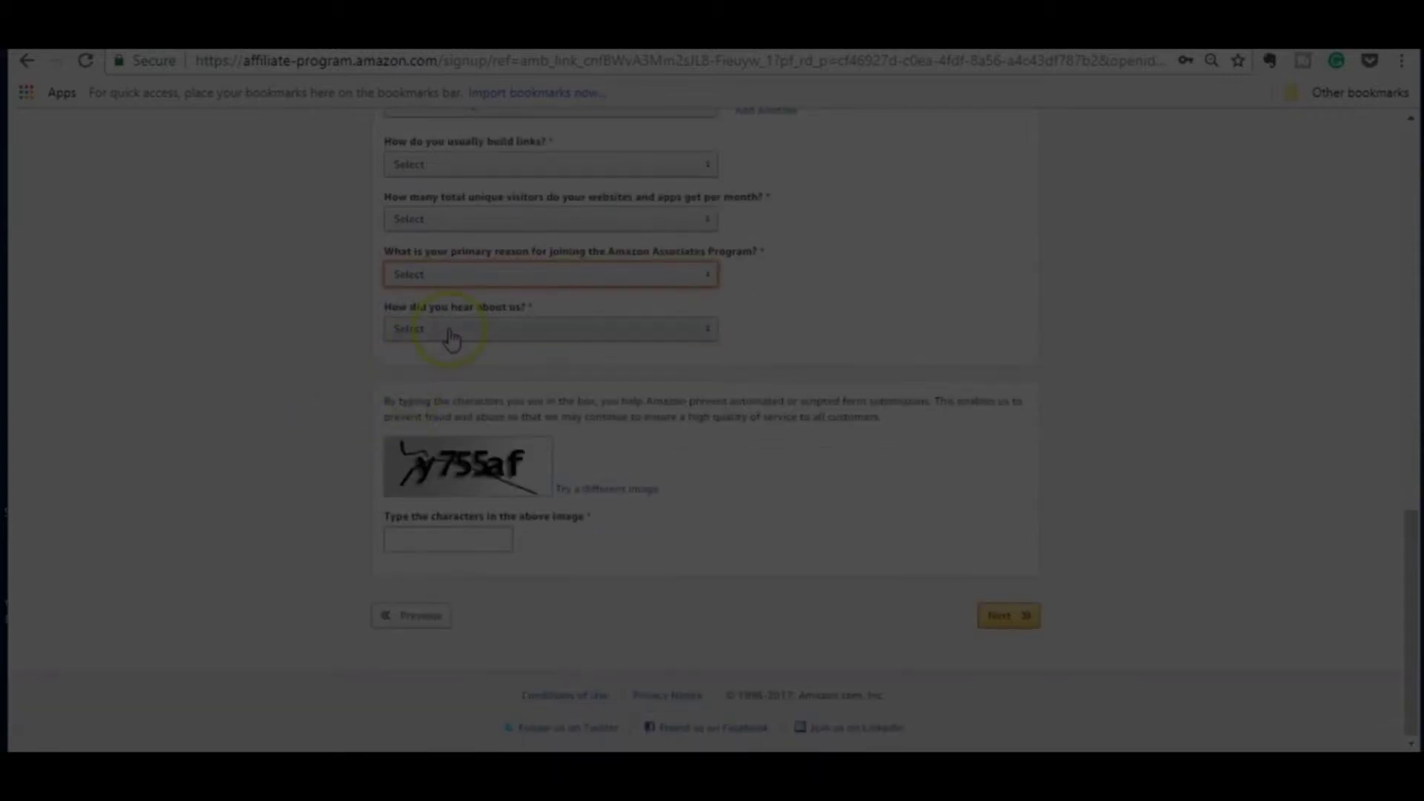
{"action": "left_click", "coordinate": [451, 337]}
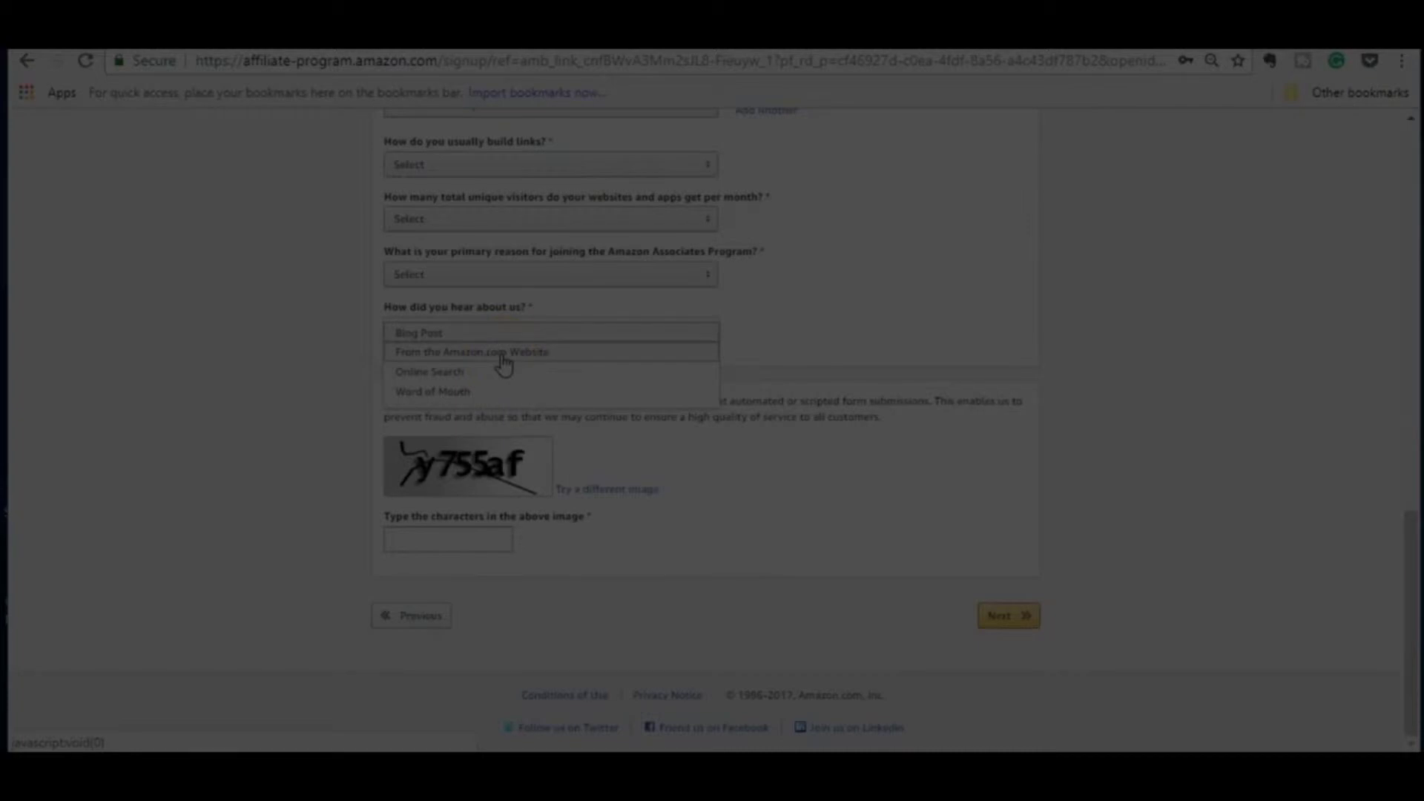
{"action": "left_click", "coordinate": [450, 464]}
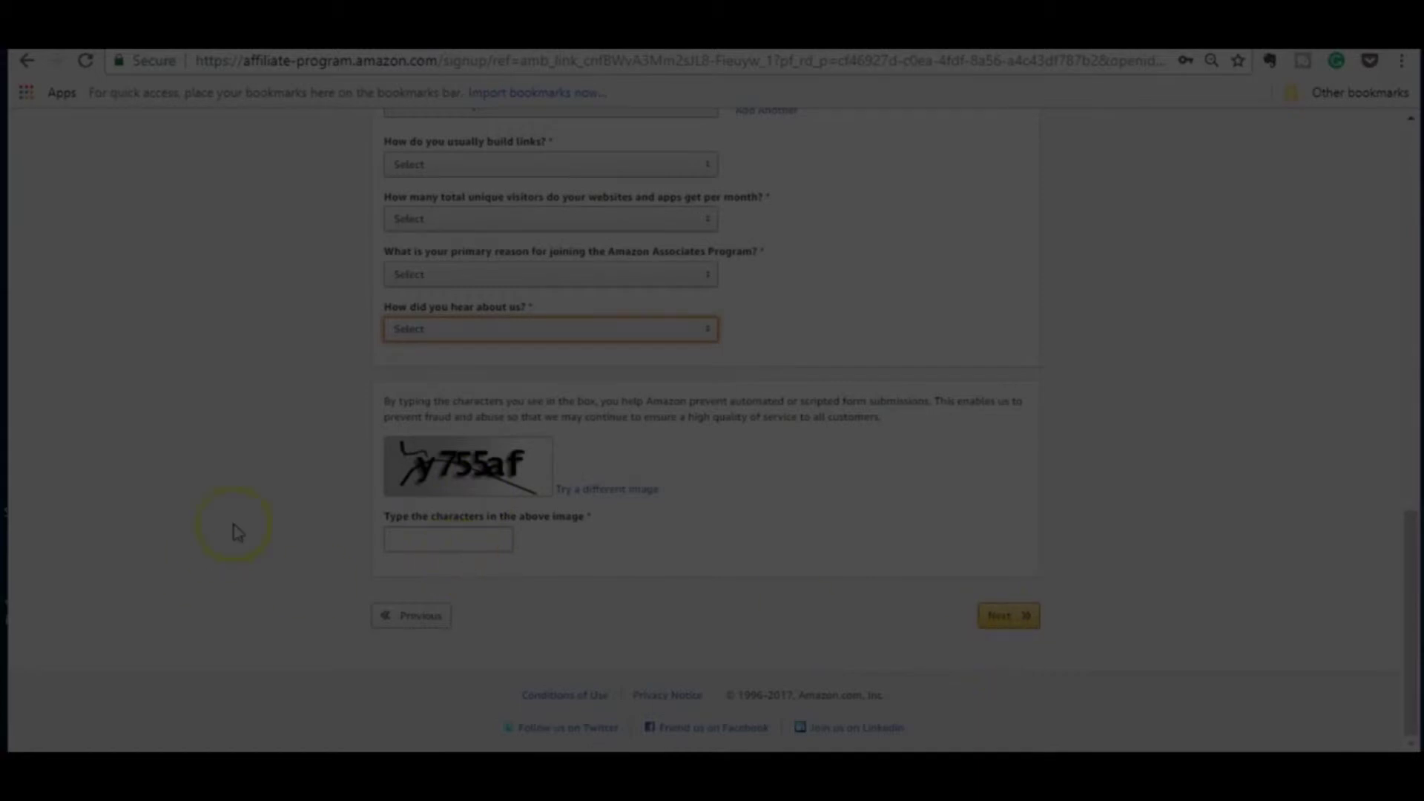
{"action": "scroll", "coordinate": [308, 447], "scroll_direction": "up", "scroll_amount": 10}
{"action": "scroll", "coordinate": [308, 447], "scroll_direction": "up", "scroll_amount": 3}
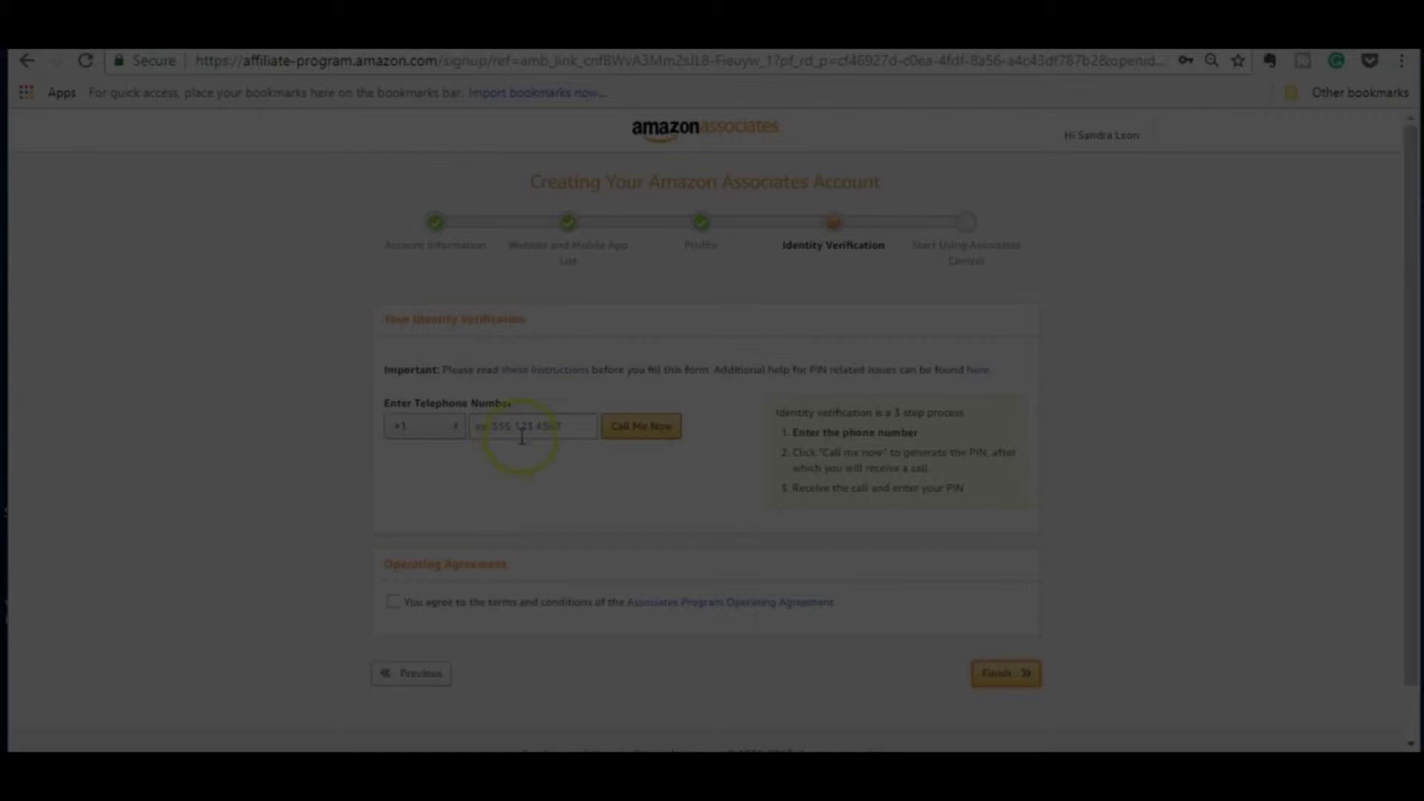
- Choose the +1 country code for identity verification, accept the Associates Program Operating Agreement and submit the application
{"action": "left_click", "coordinate": [424, 434]}
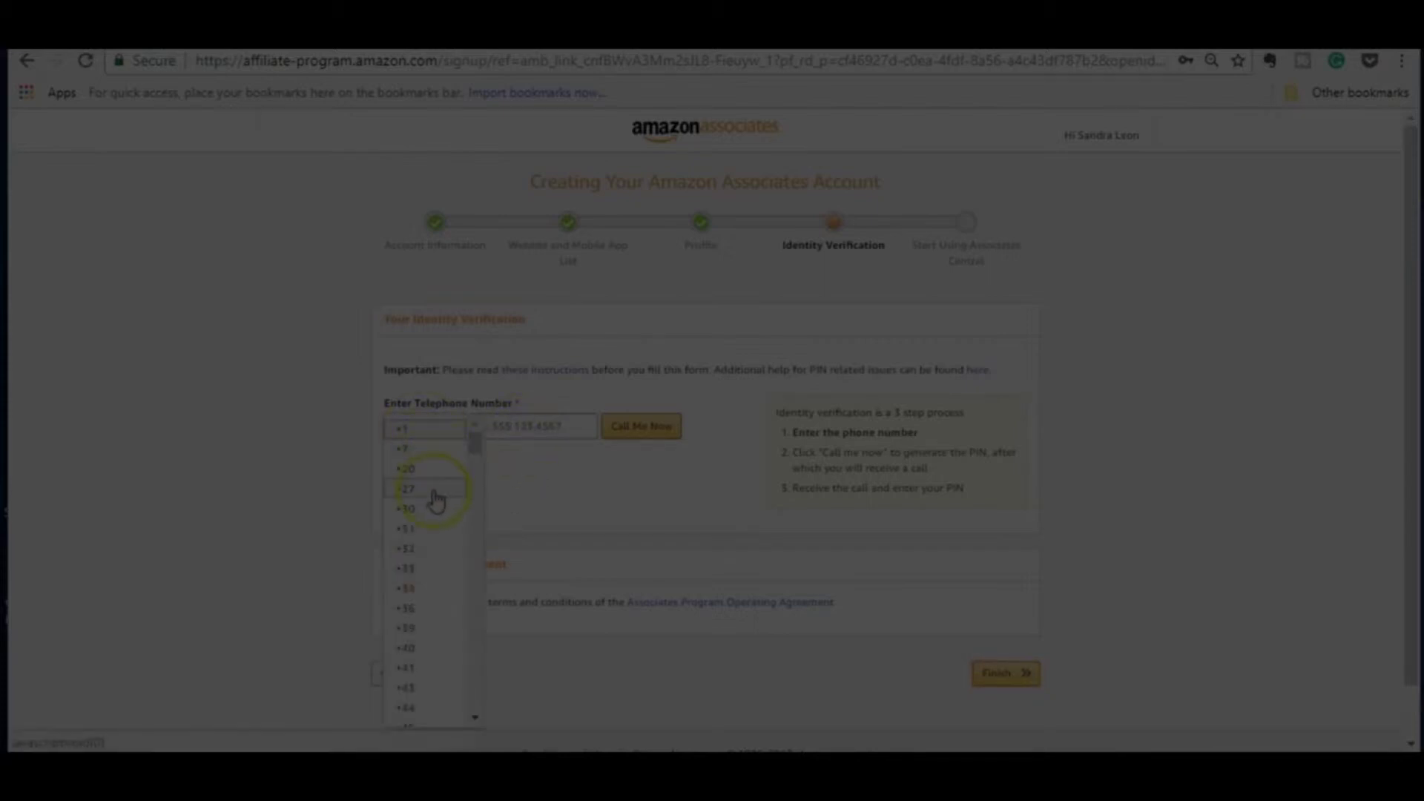
{"action": "left_click", "coordinate": [427, 430]}
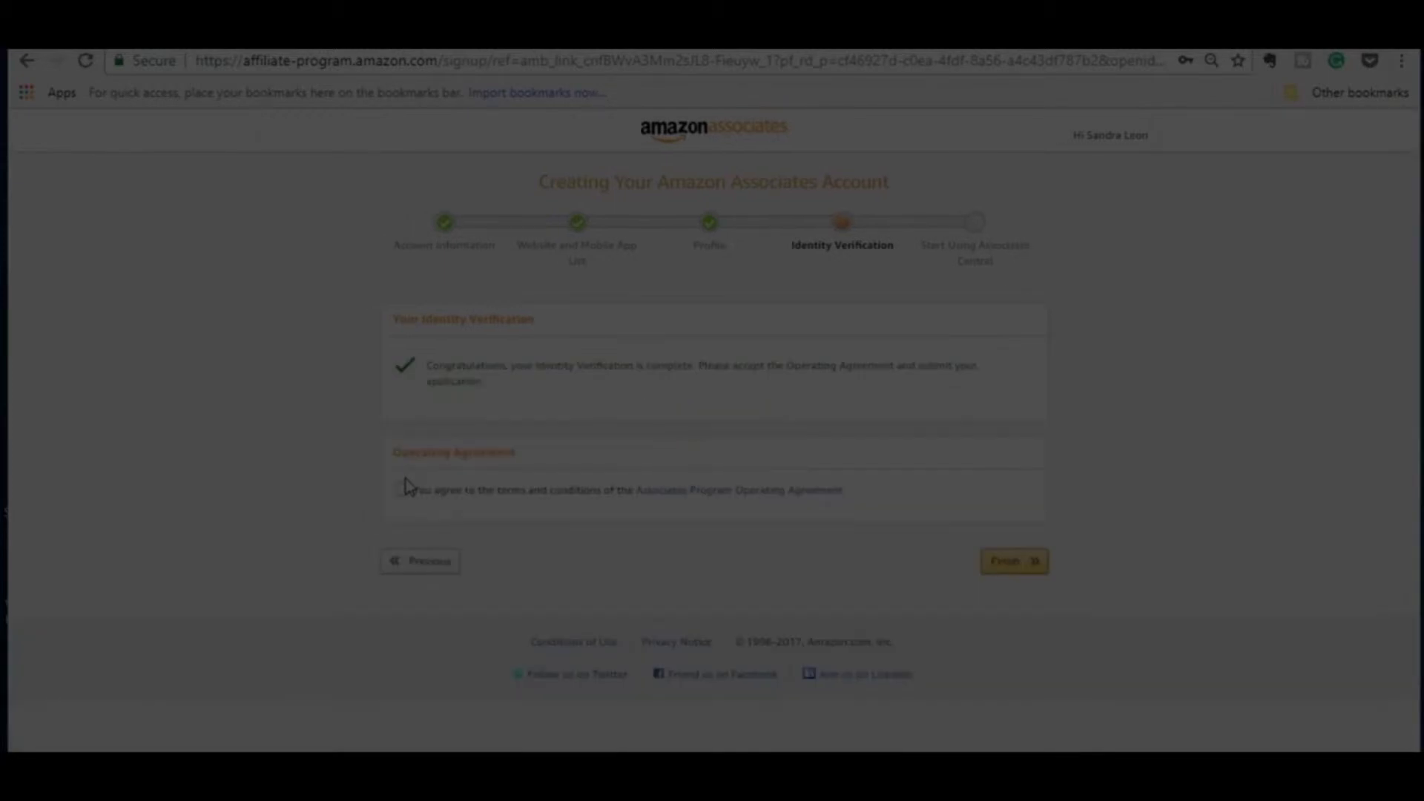
{"action": "left_click", "coordinate": [403, 490]}
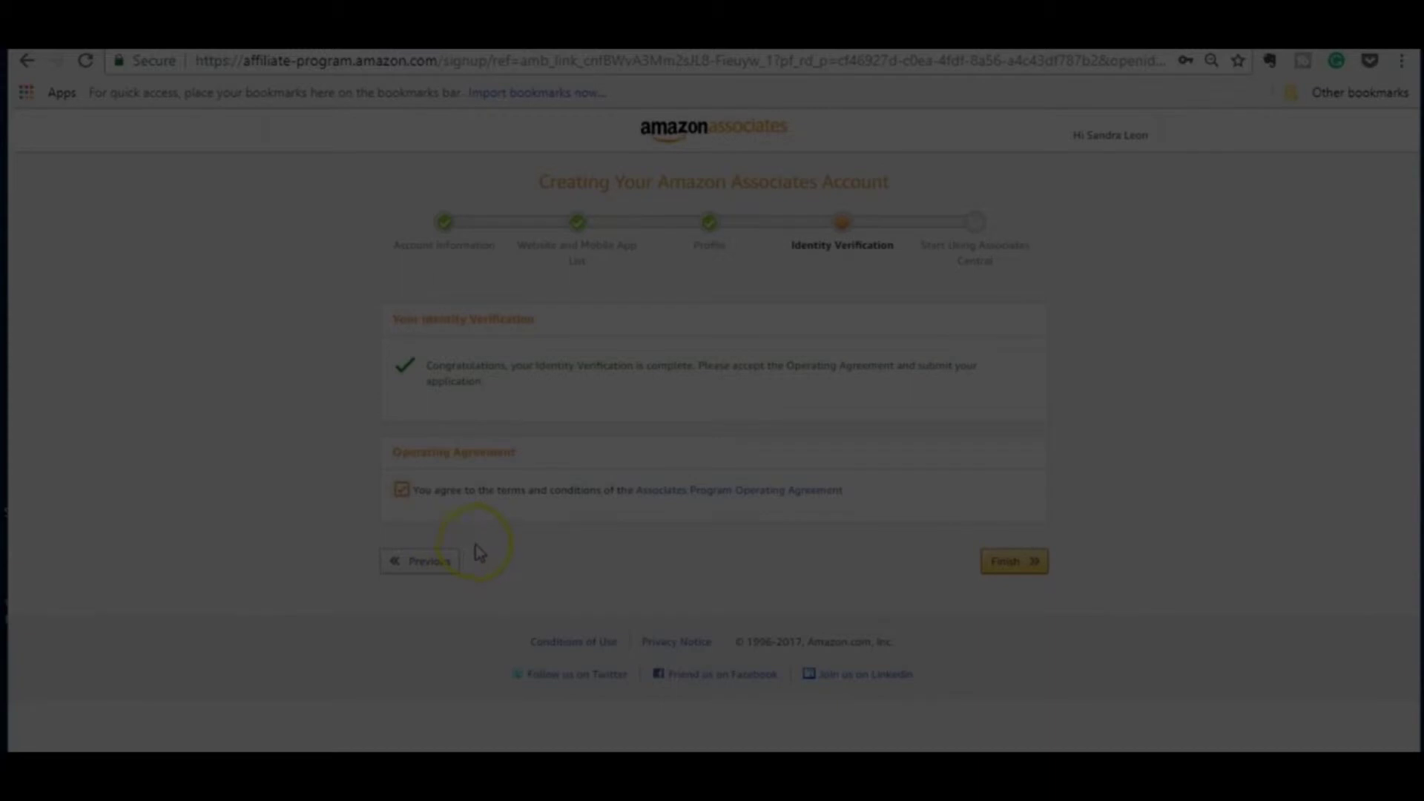
{"action": "left_click", "coordinate": [1009, 562]}
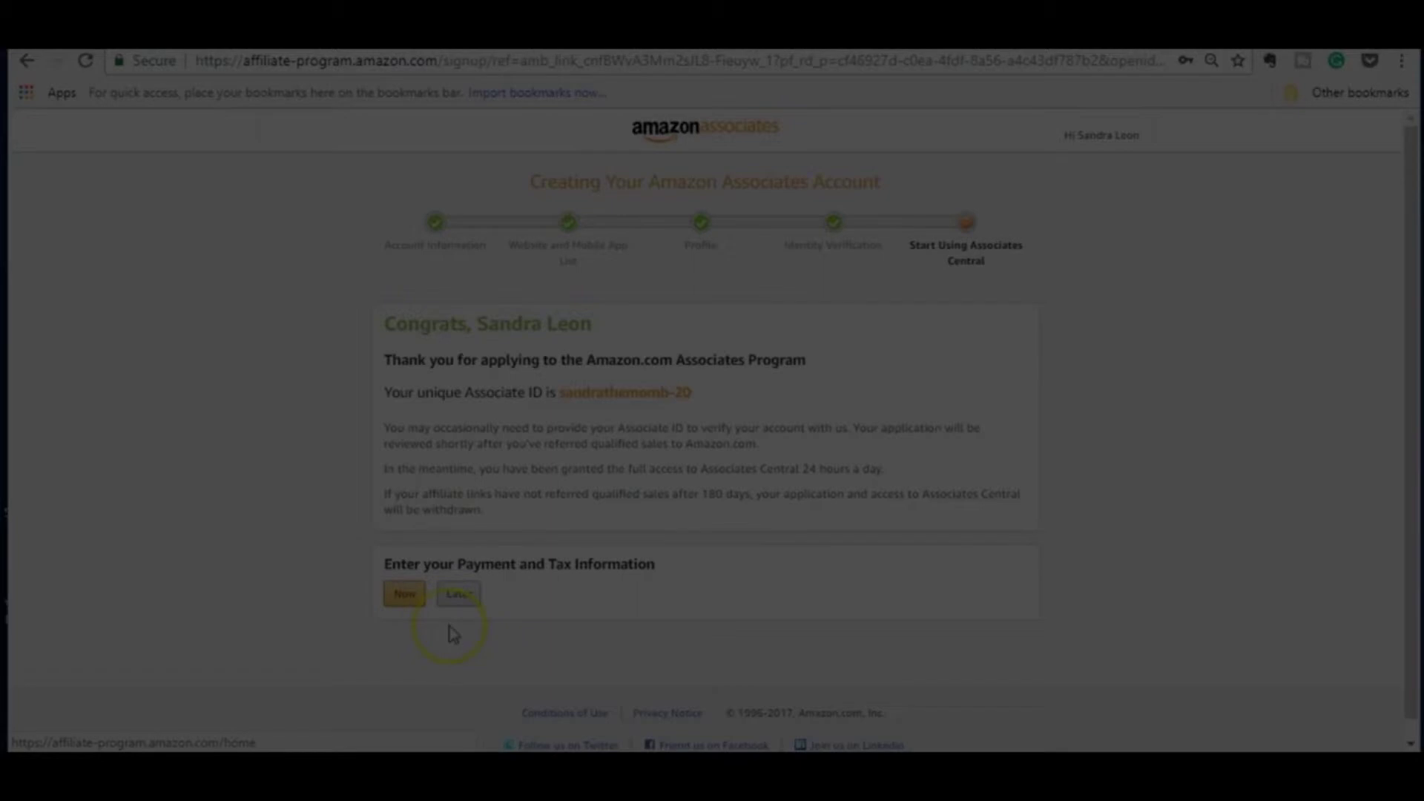
- Postpone entering the payment and tax information and continue to the Associates Central home page
{"action": "left_click", "coordinate": [469, 605]}
{"action": "left_click", "coordinate": [456, 599]}
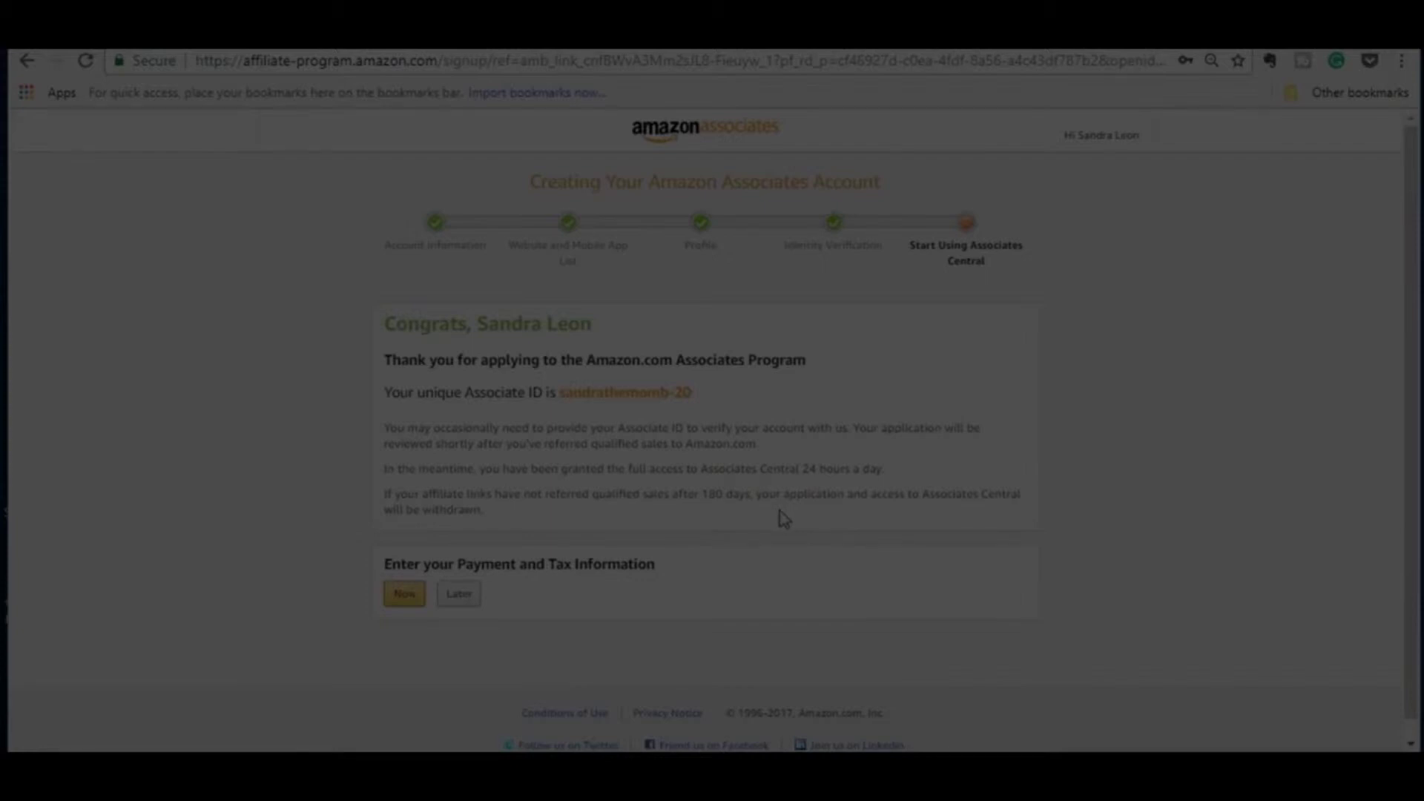
{"action": "scroll", "coordinate": [667, 563], "scroll_direction": "down", "scroll_amount": 1}
{"action": "left_click", "coordinate": [470, 589]}
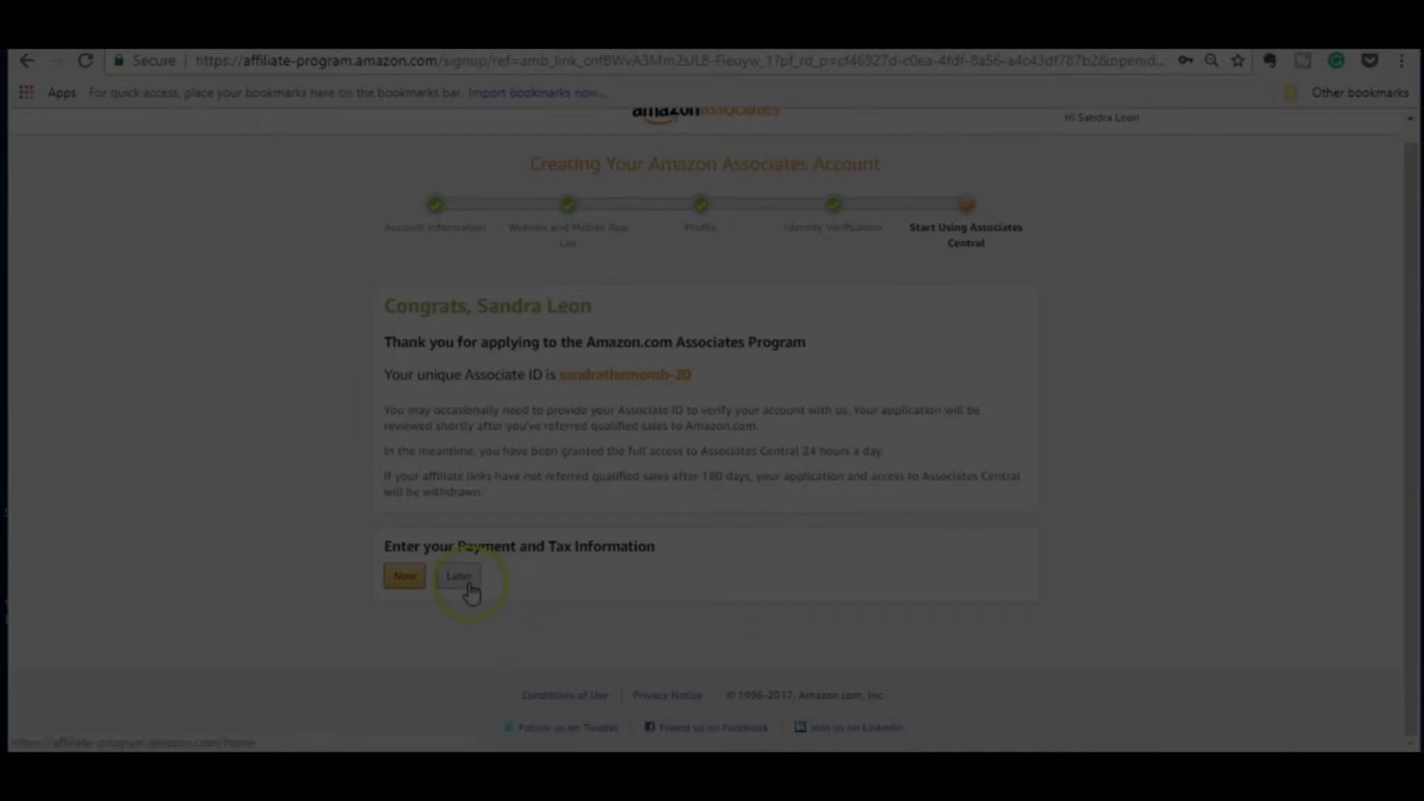
{"action": "left_click", "coordinate": [471, 592]}
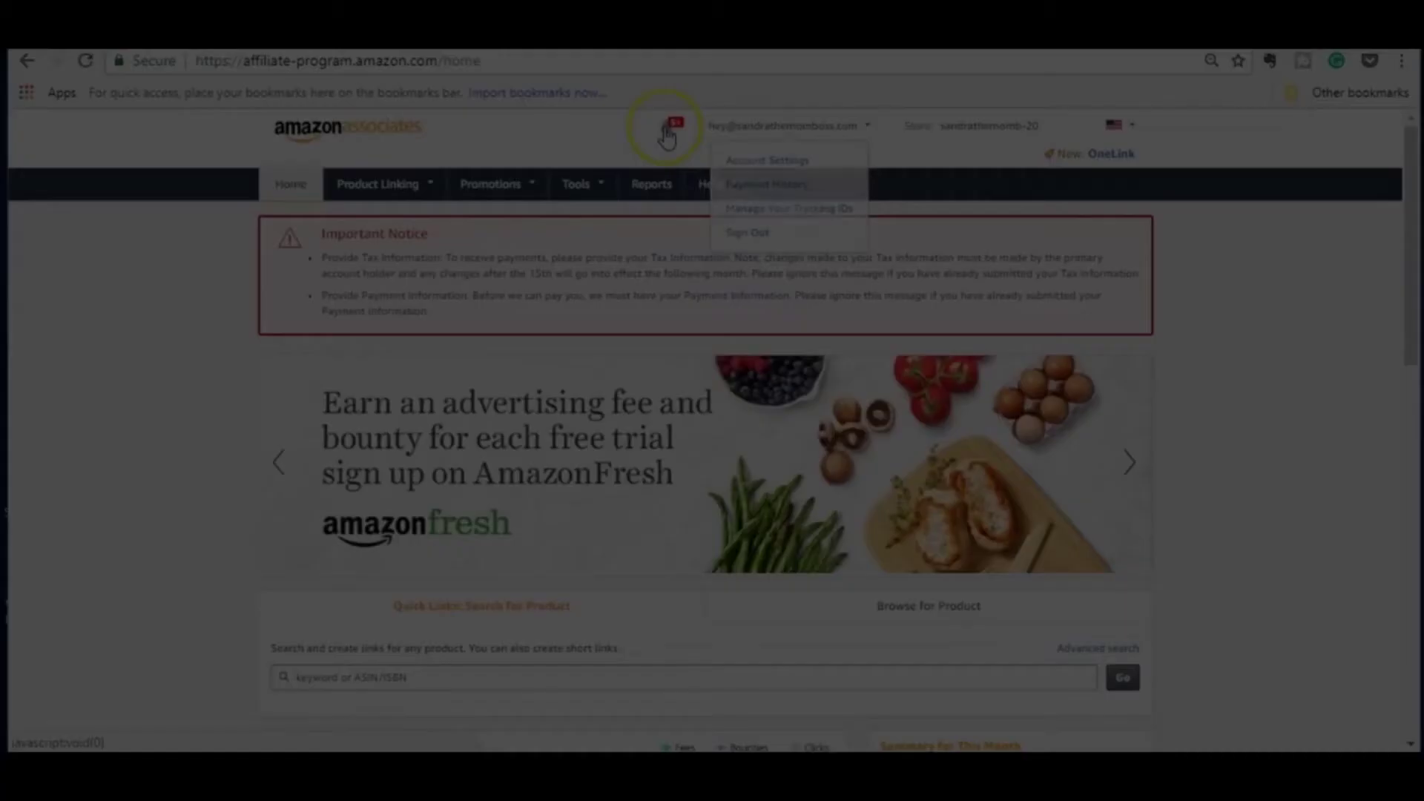
- Review the list of Associates Central notifications
{"action": "left_click", "coordinate": [668, 129]}
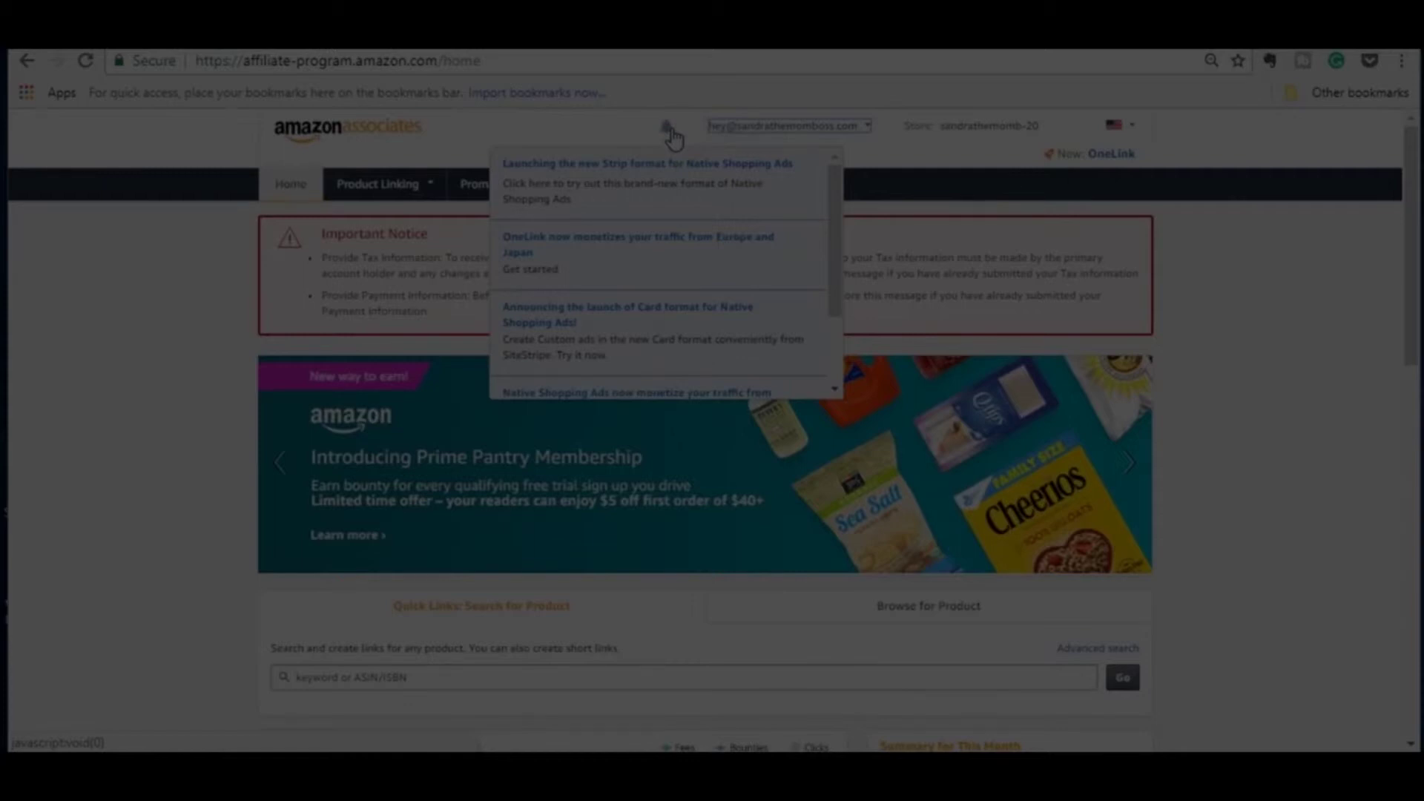
{"action": "left_click", "coordinate": [665, 134]}
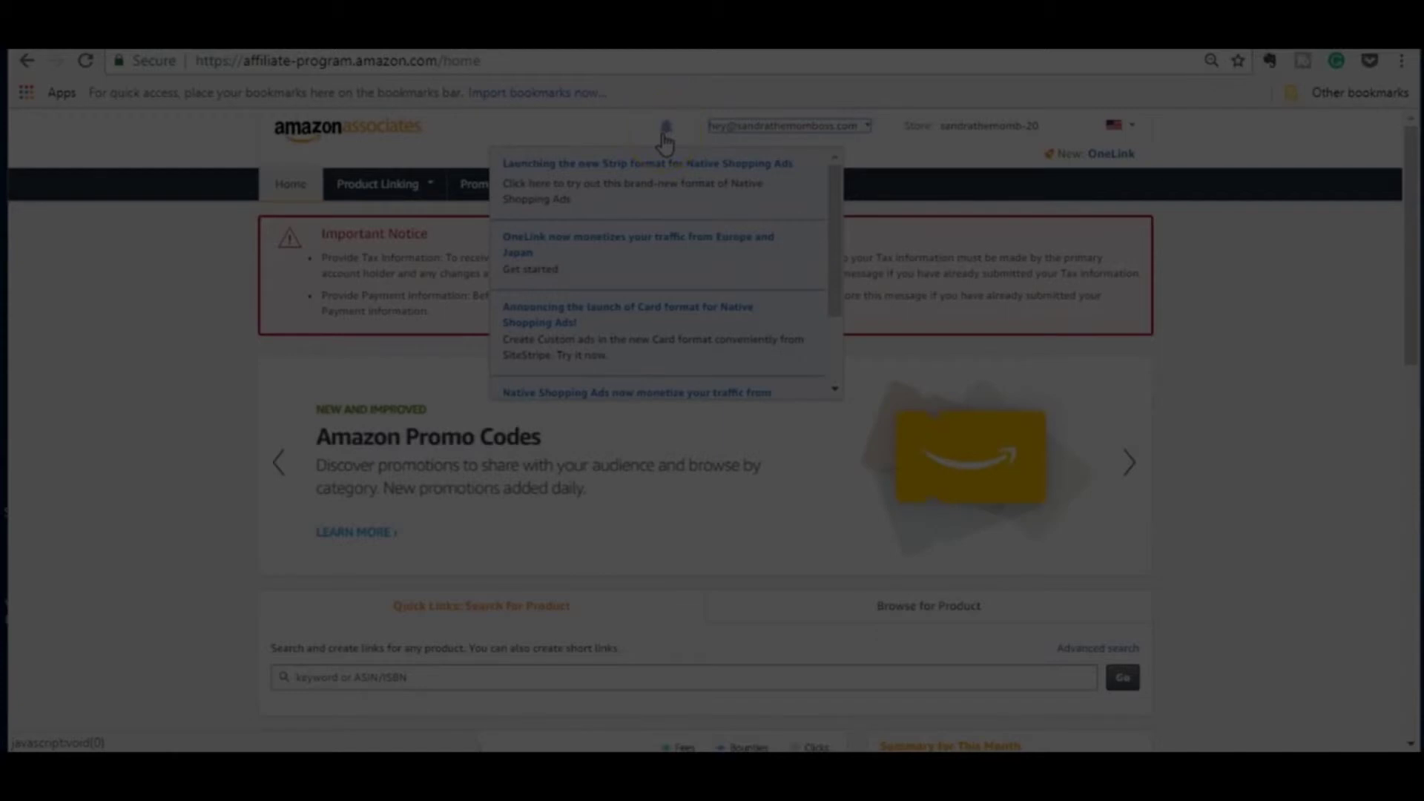
{"action": "left_click", "coordinate": [906, 156]}
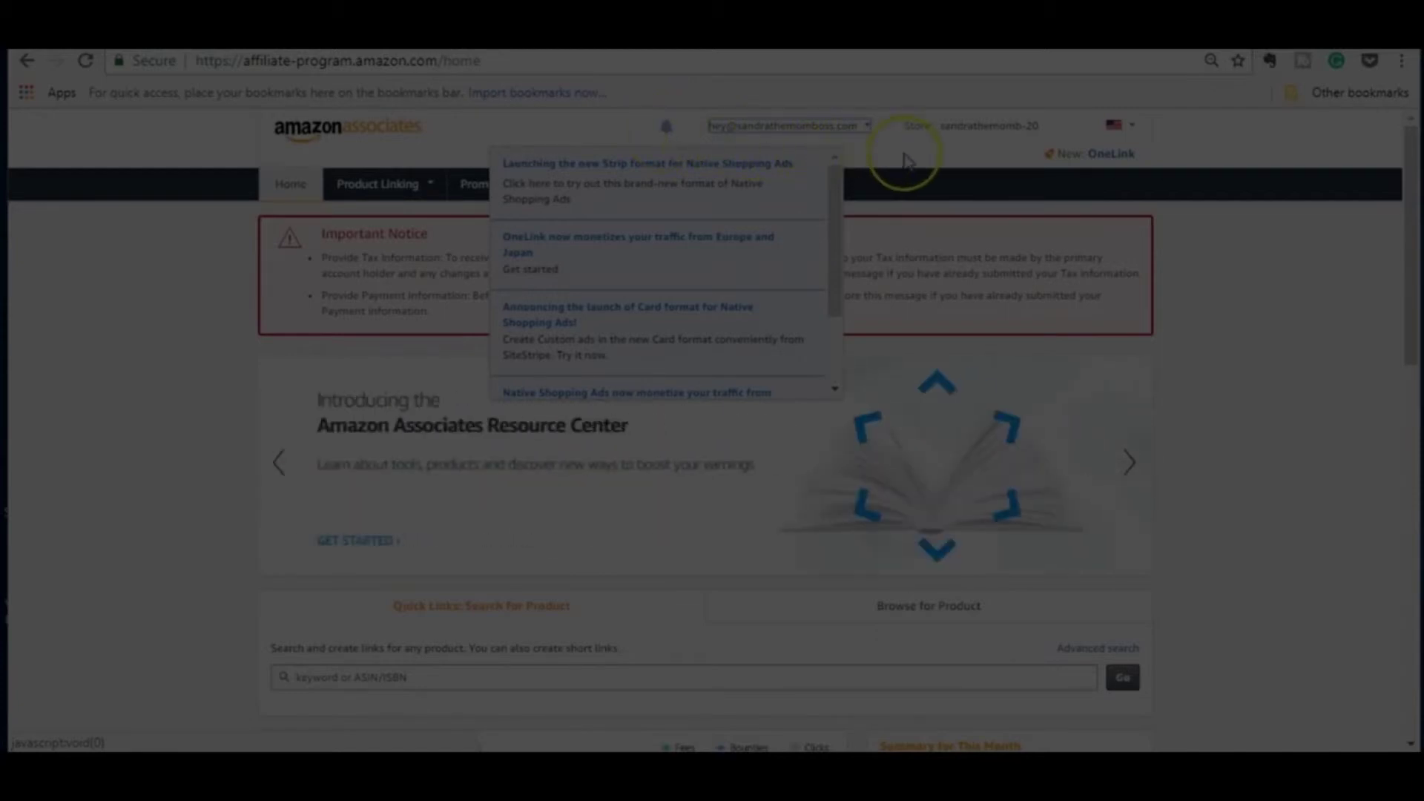
- Check the account options for payment history and tracking IDs, and open the account settings page
{"action": "left_click", "coordinate": [865, 133]}
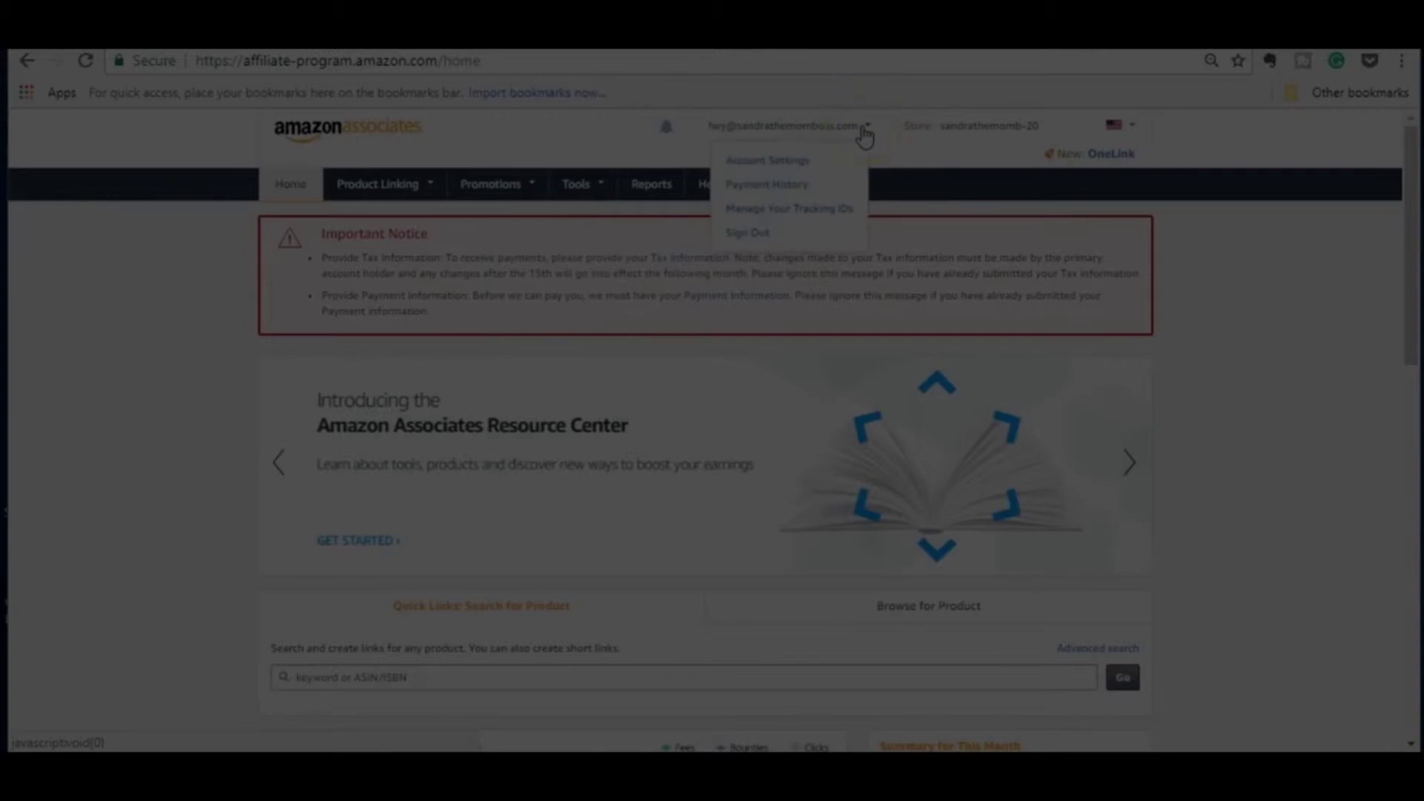
{"action": "left_click", "coordinate": [838, 165]}
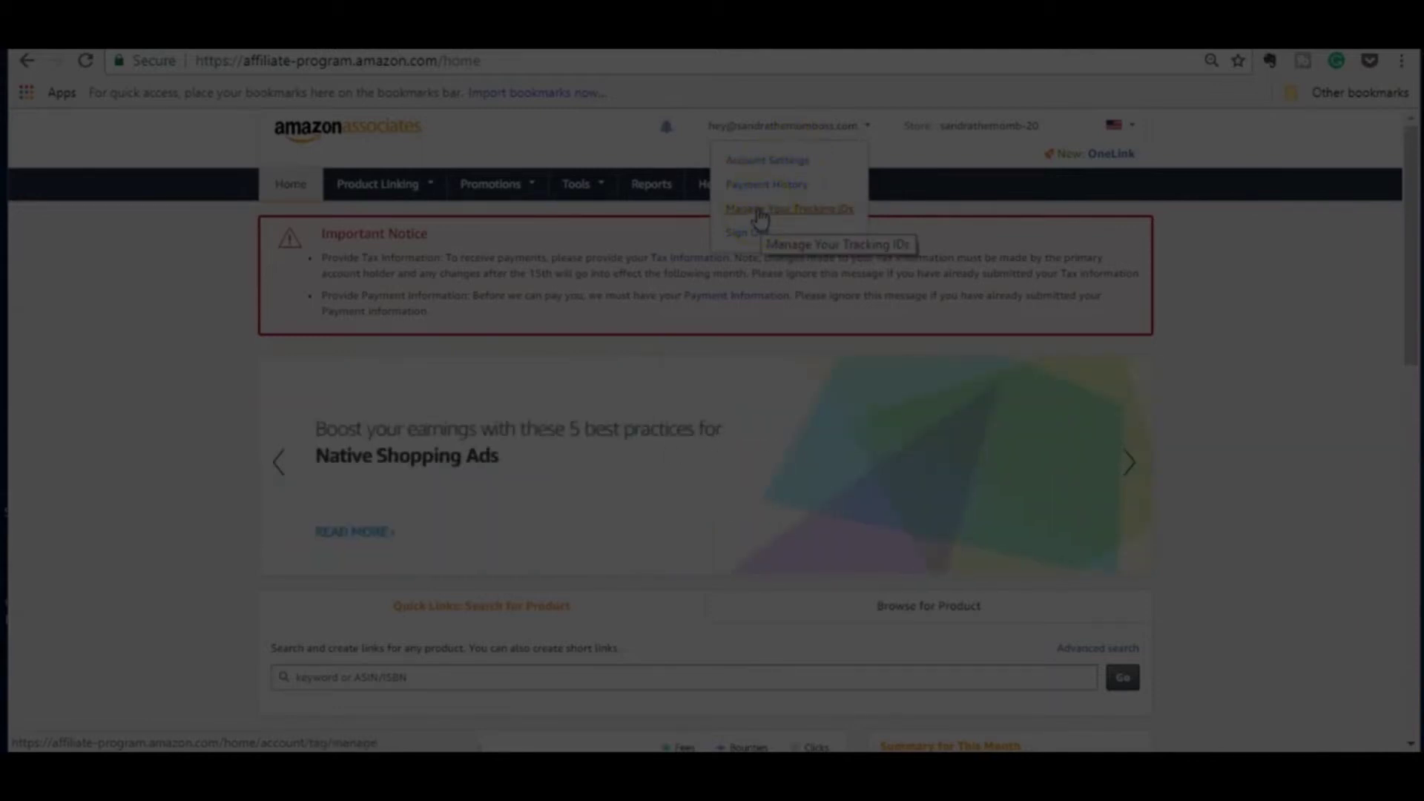
{"action": "left_click", "coordinate": [786, 178]}
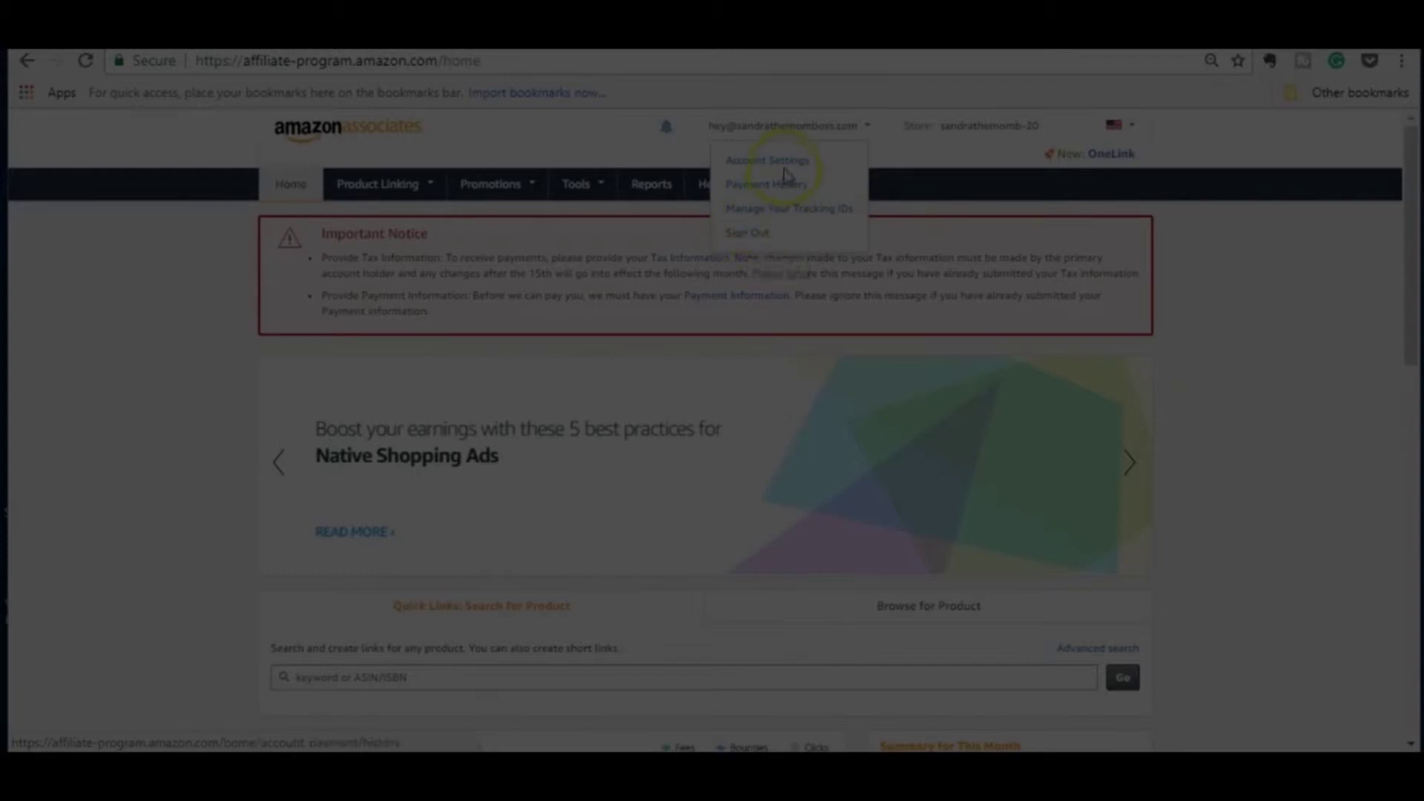
{"action": "left_click", "coordinate": [783, 164]}
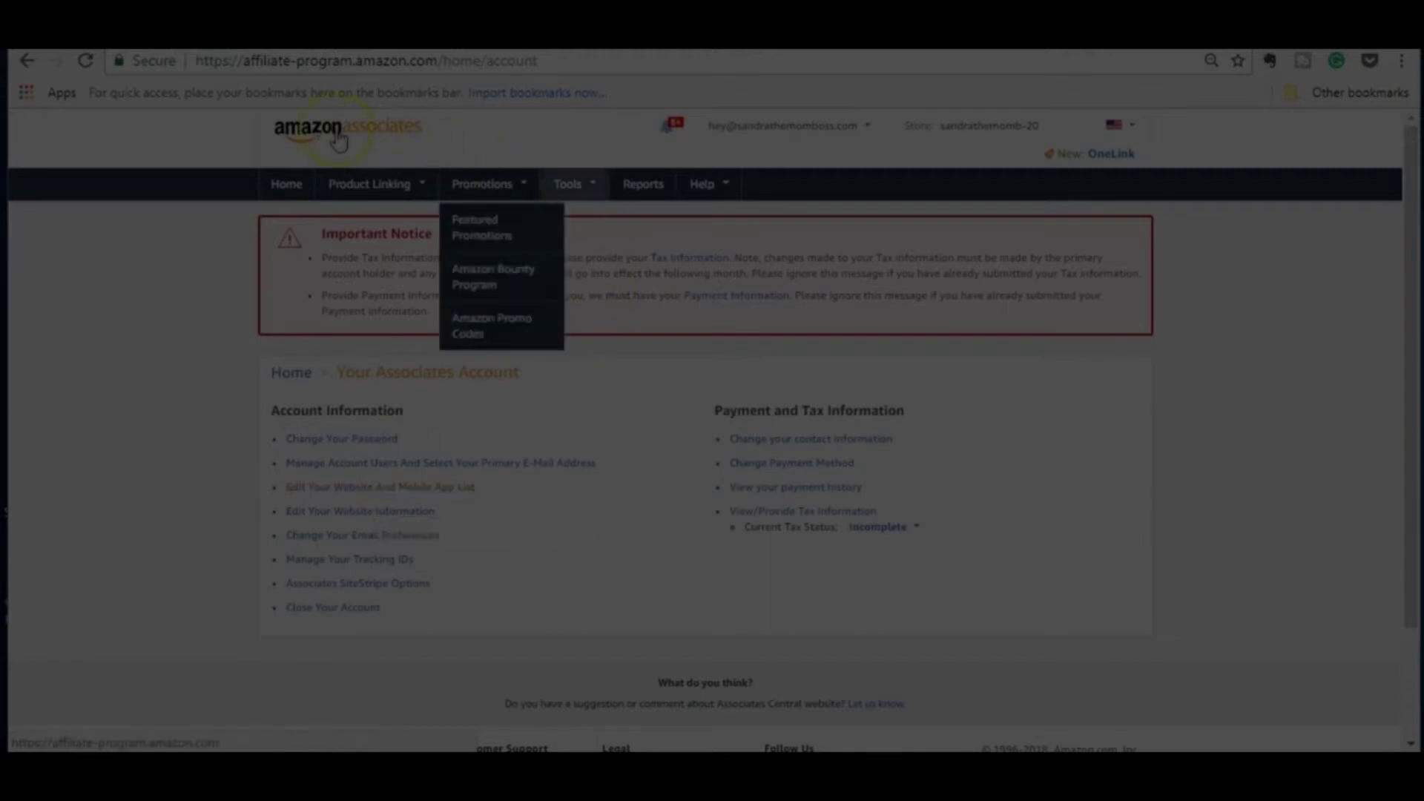
- Return to the Associates home page and look over the Product Linking, Tools and Help options
{"action": "key", "text": "alt+Left"}
{"action": "left_click", "coordinate": [359, 191]}
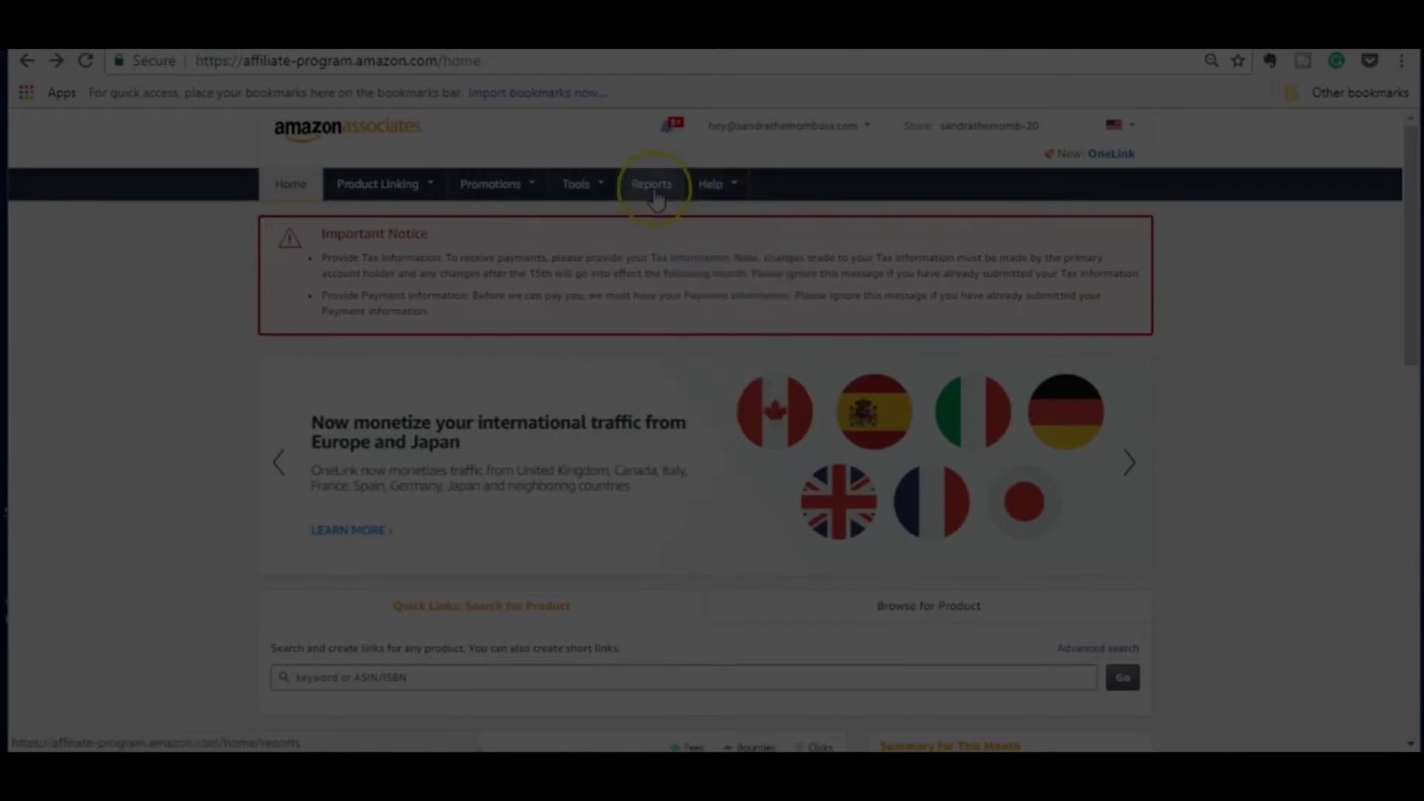
{"action": "mouse_move", "coordinate": [573, 185]}
{"action": "mouse_move", "coordinate": [706, 198]}
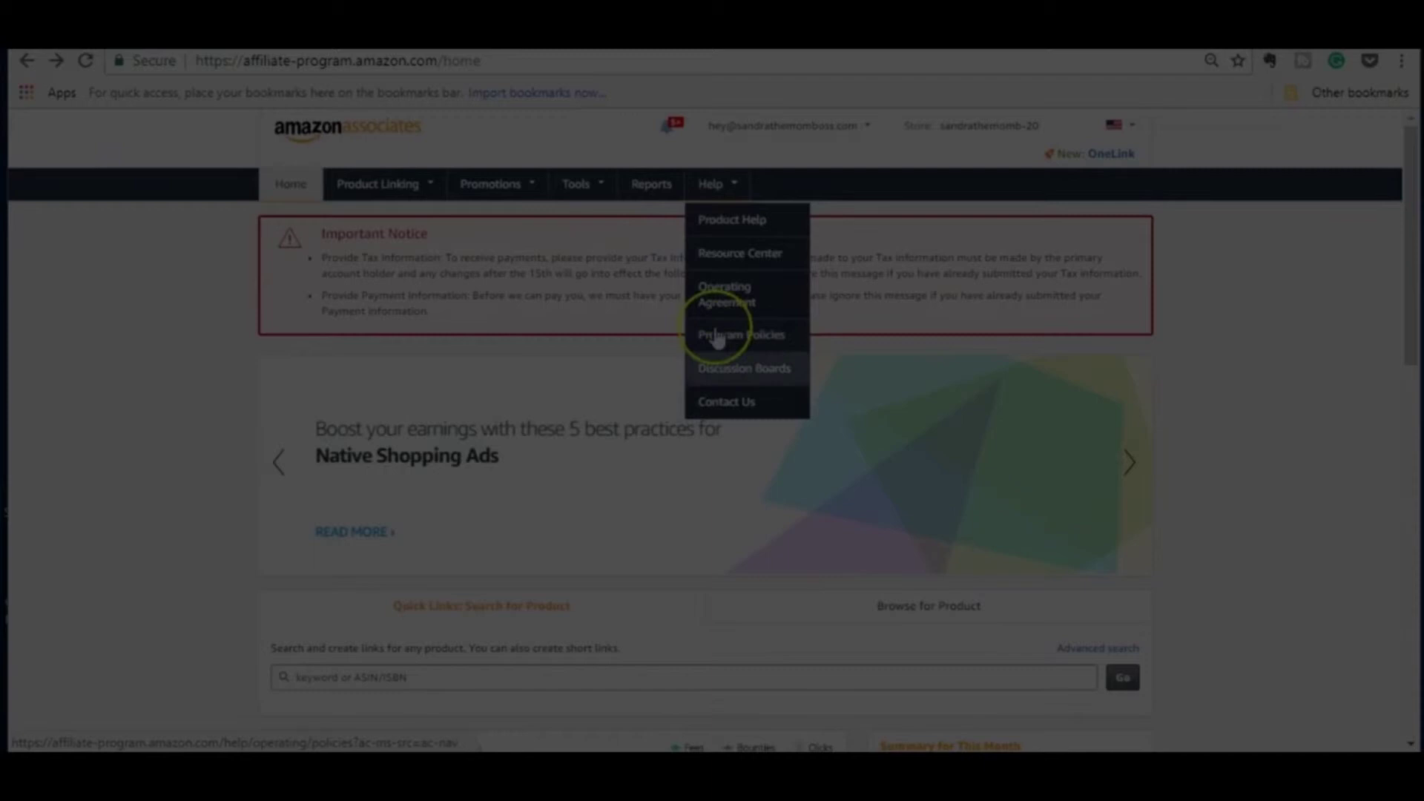
{"action": "mouse_move", "coordinate": [324, 191]}
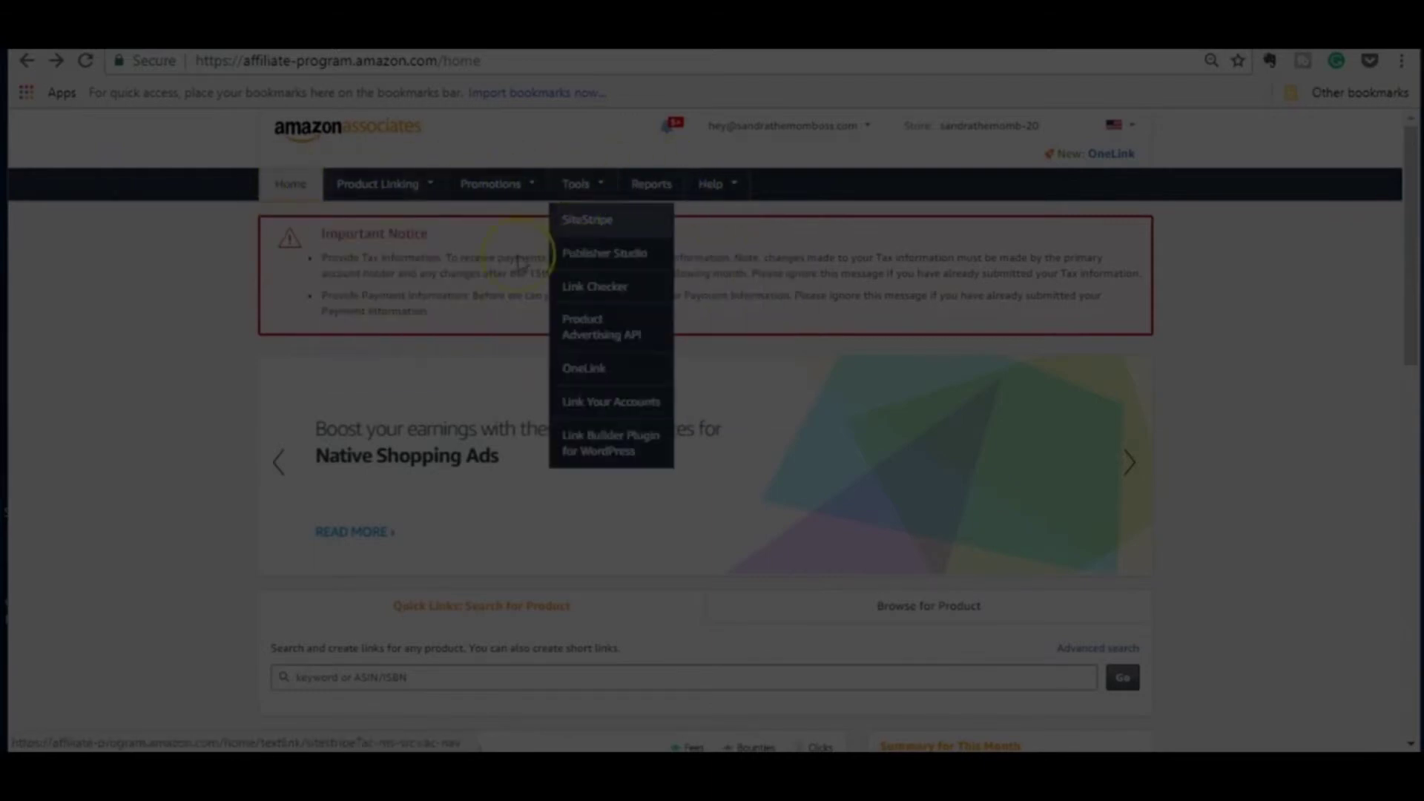
- Open this month's summary report and examine its date range, tracking ID filter, fees, bounties and earnings sections
{"action": "scroll", "coordinate": [422, 377], "scroll_direction": "down", "scroll_amount": 2}
{"action": "scroll", "coordinate": [423, 376], "scroll_direction": "down", "scroll_amount": 4}
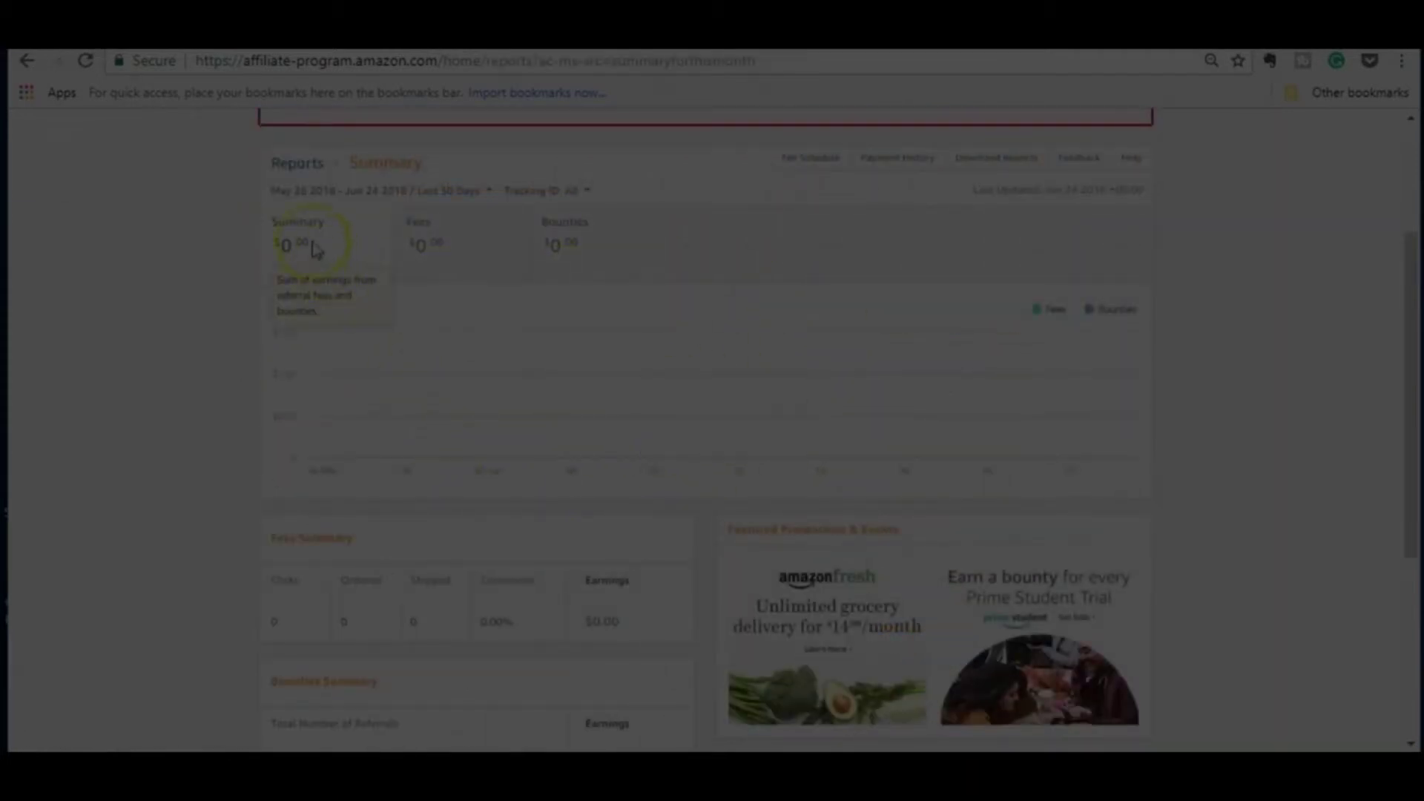
{"action": "left_click", "coordinate": [470, 194]}
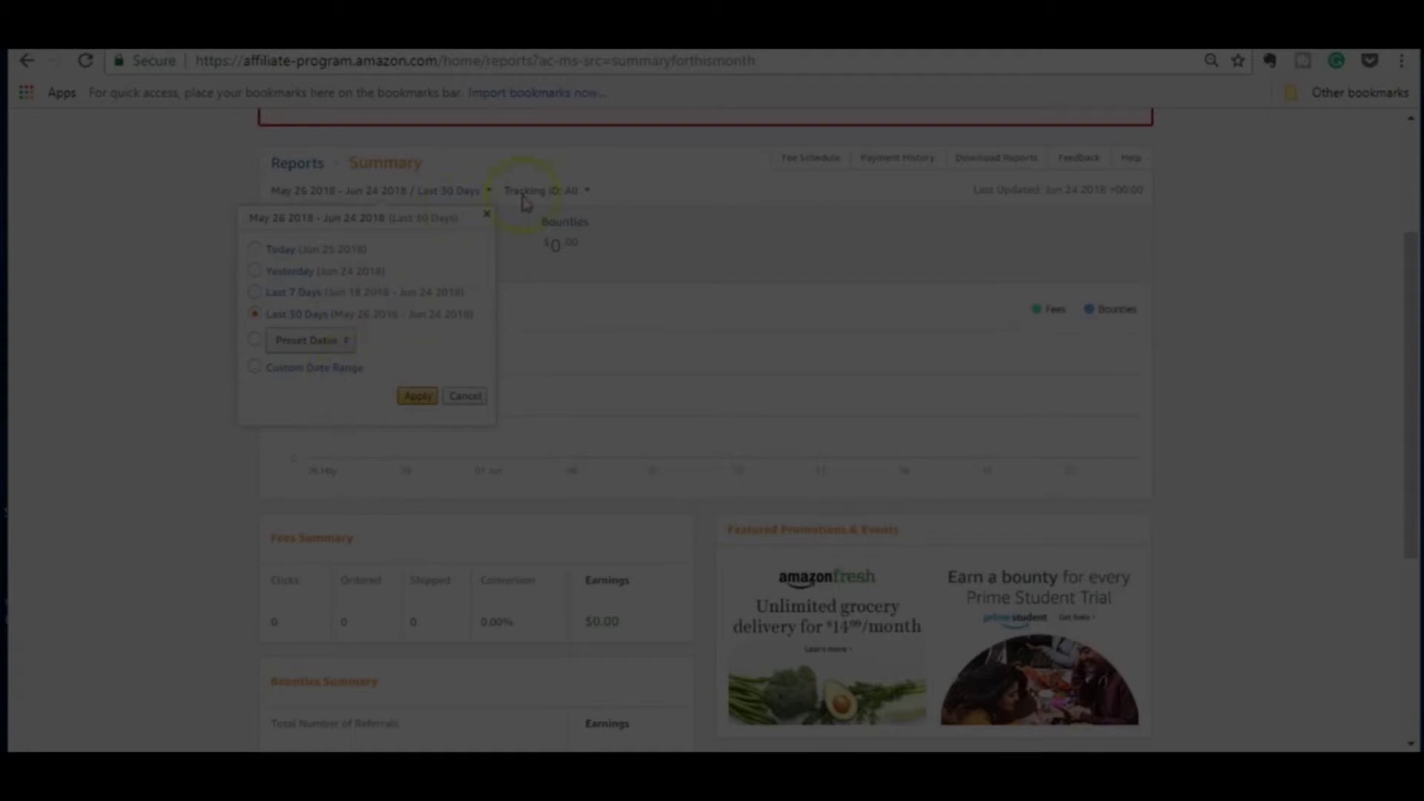
{"action": "left_click", "coordinate": [578, 194]}
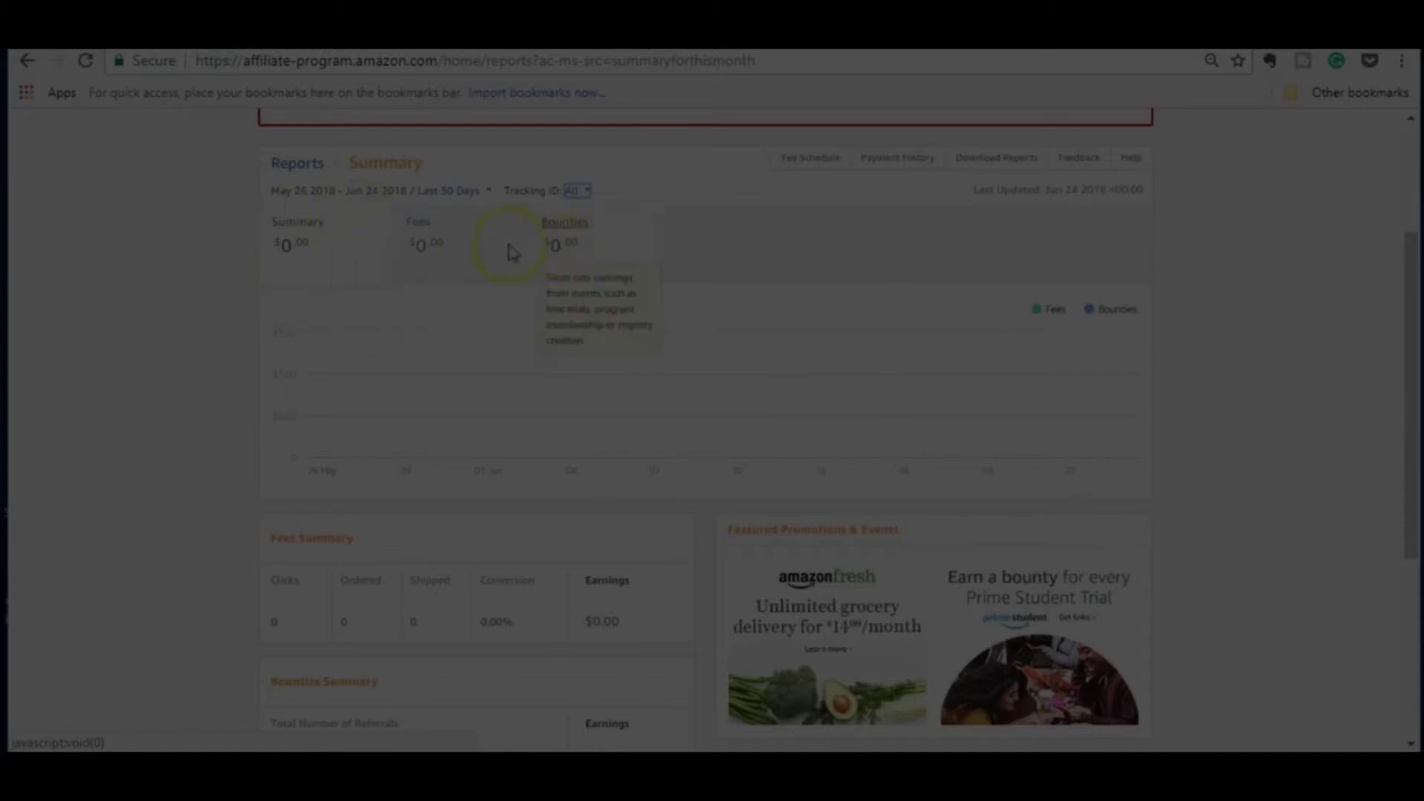
{"action": "scroll", "coordinate": [519, 415], "scroll_direction": "down", "scroll_amount": 2}
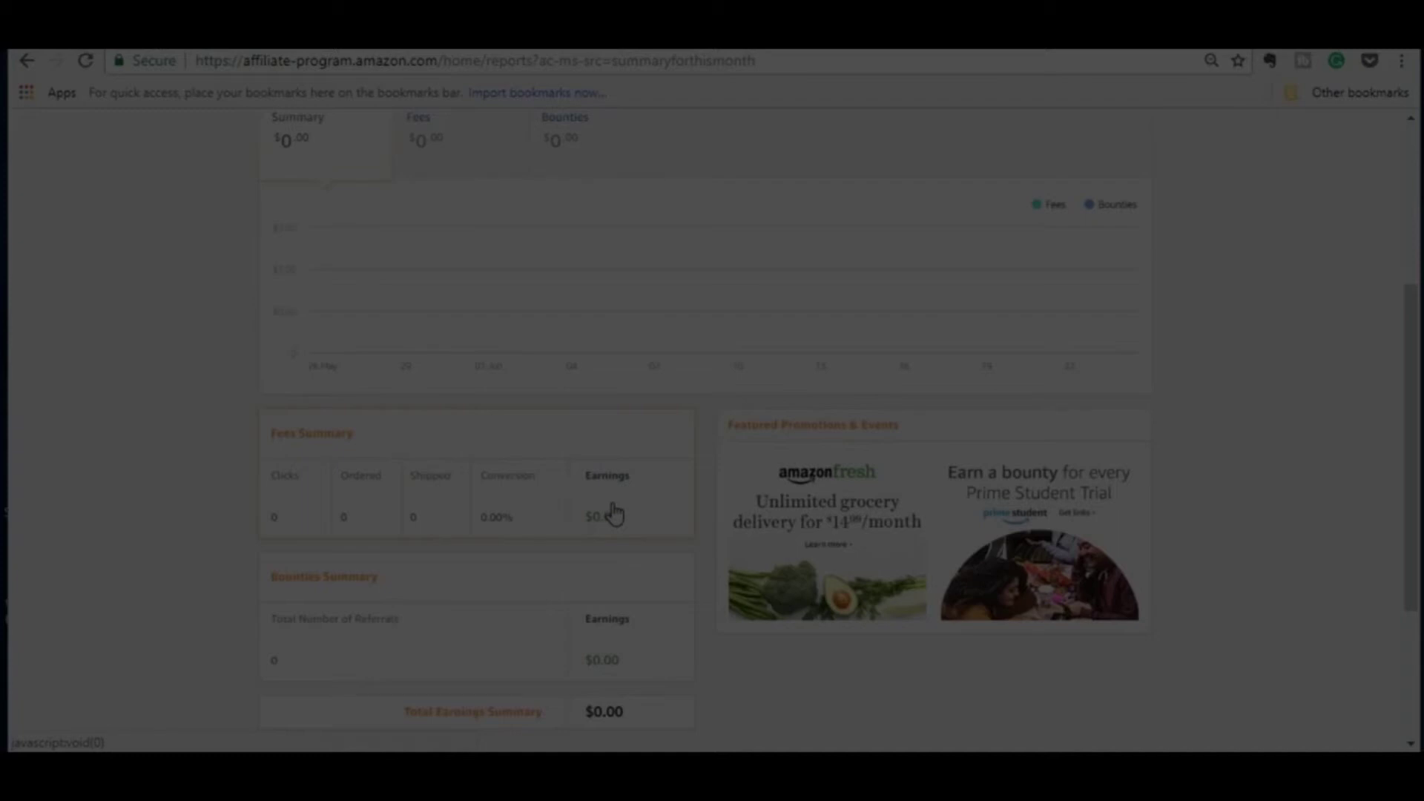
{"action": "scroll", "coordinate": [614, 514], "scroll_direction": "down", "scroll_amount": 1}
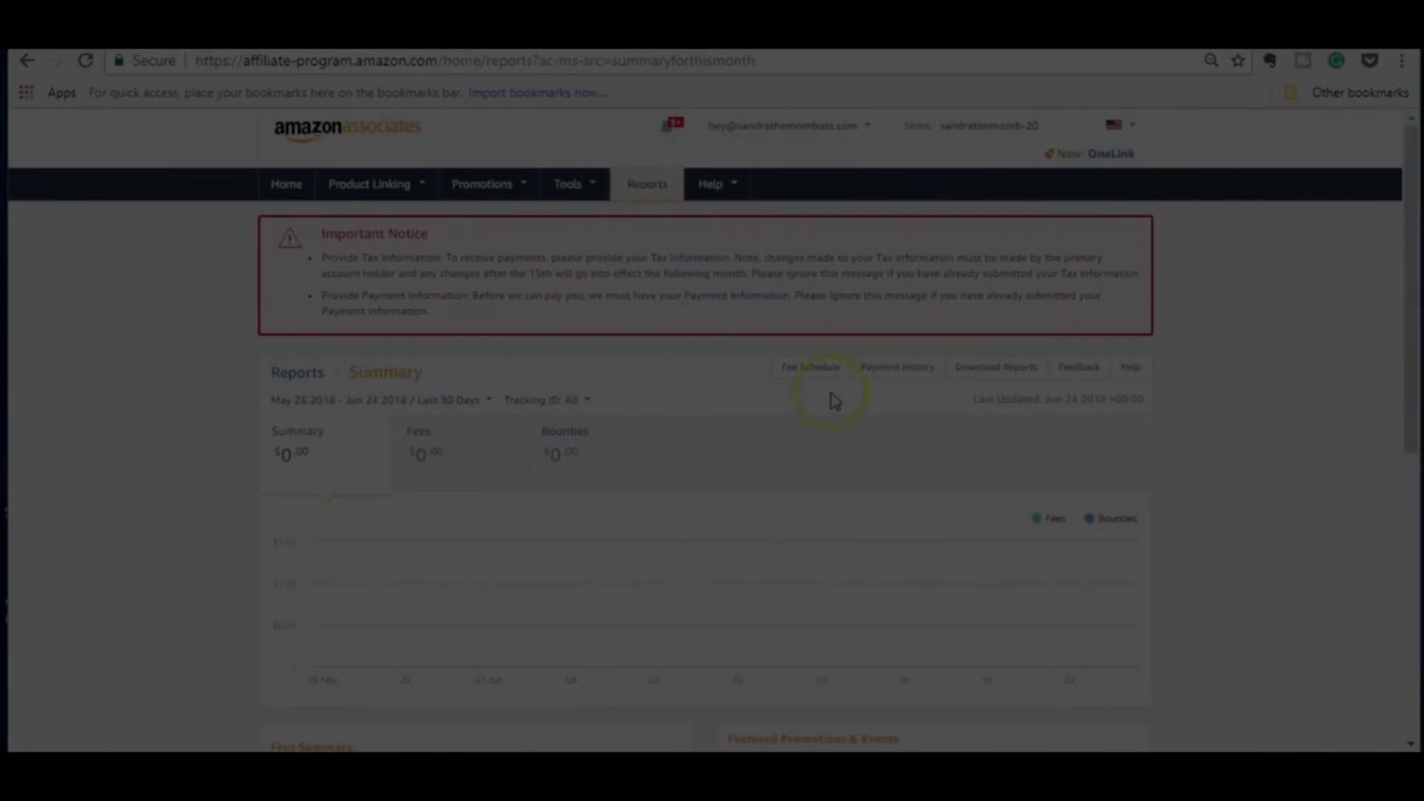
- Add a new tracking ID named instagram to the Associates account
{"action": "left_click", "coordinate": [855, 128]}
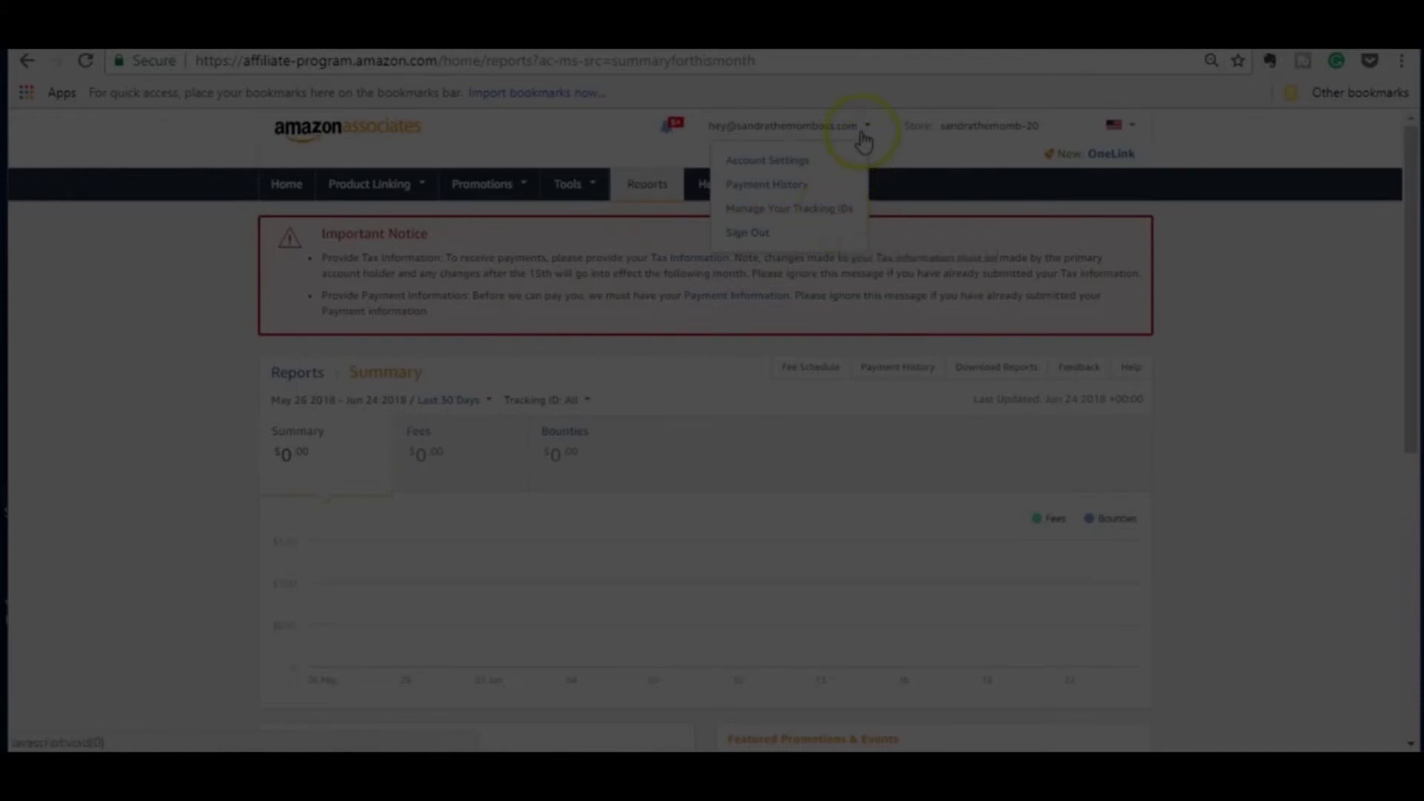
{"action": "left_click", "coordinate": [831, 211]}
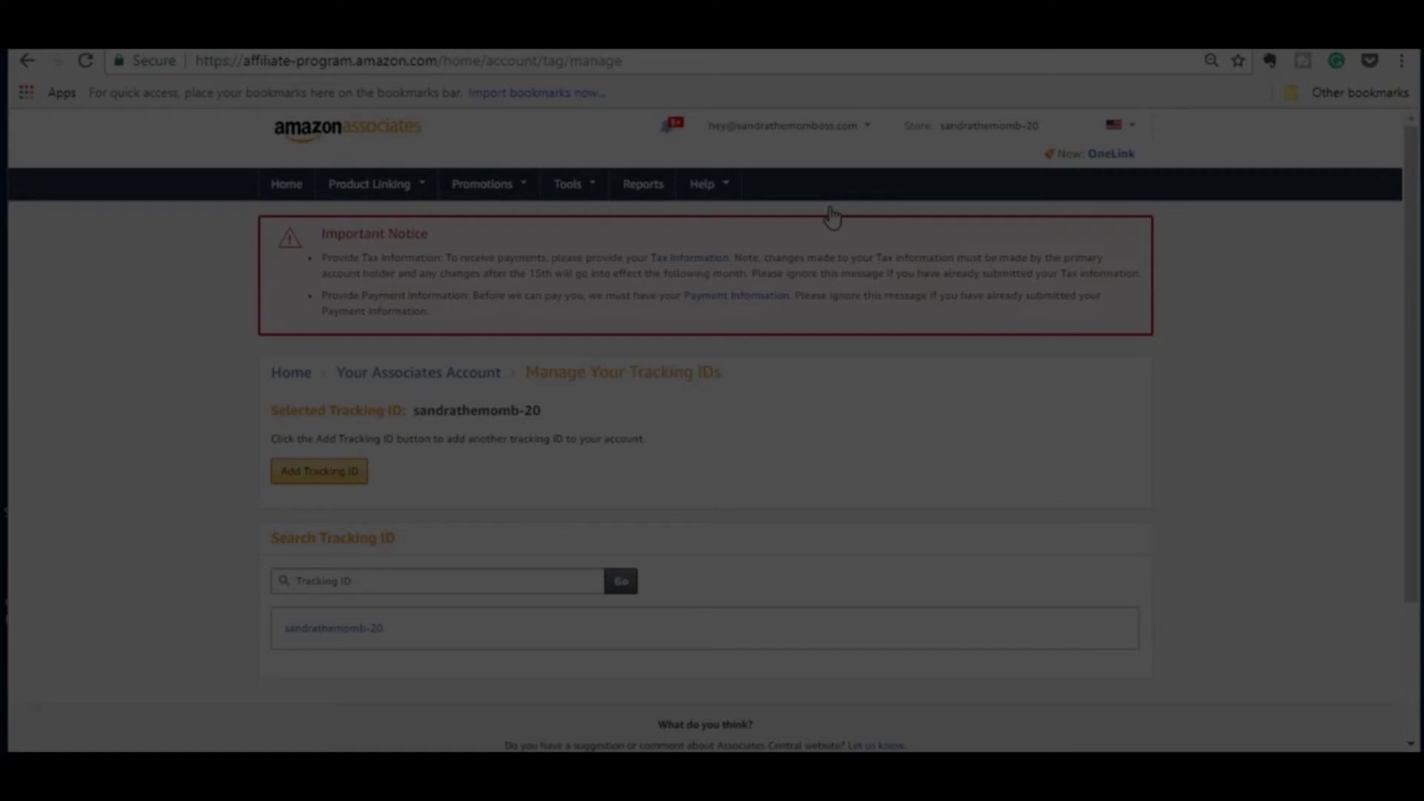
{"action": "left_click", "coordinate": [320, 475]}
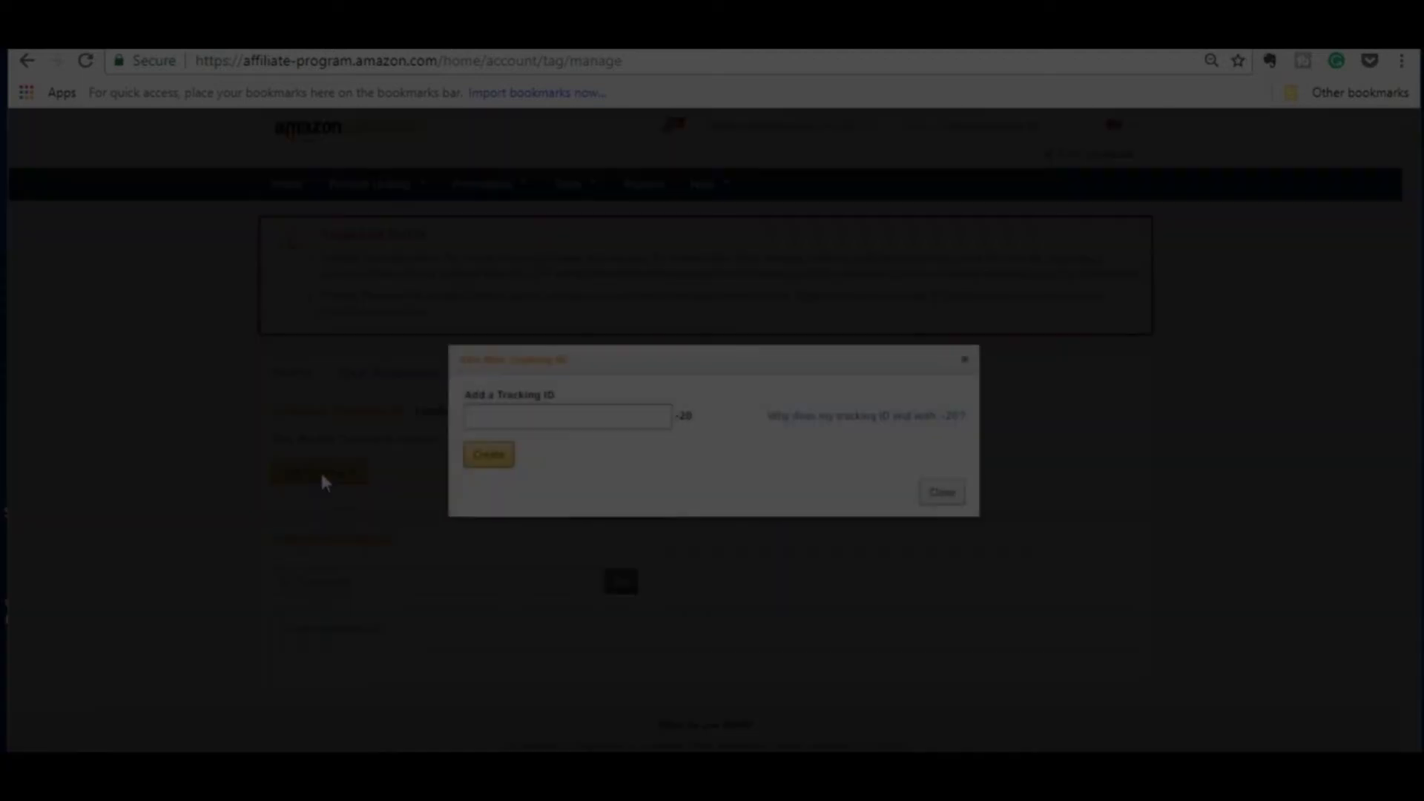
{"action": "left_click", "coordinate": [548, 419]}
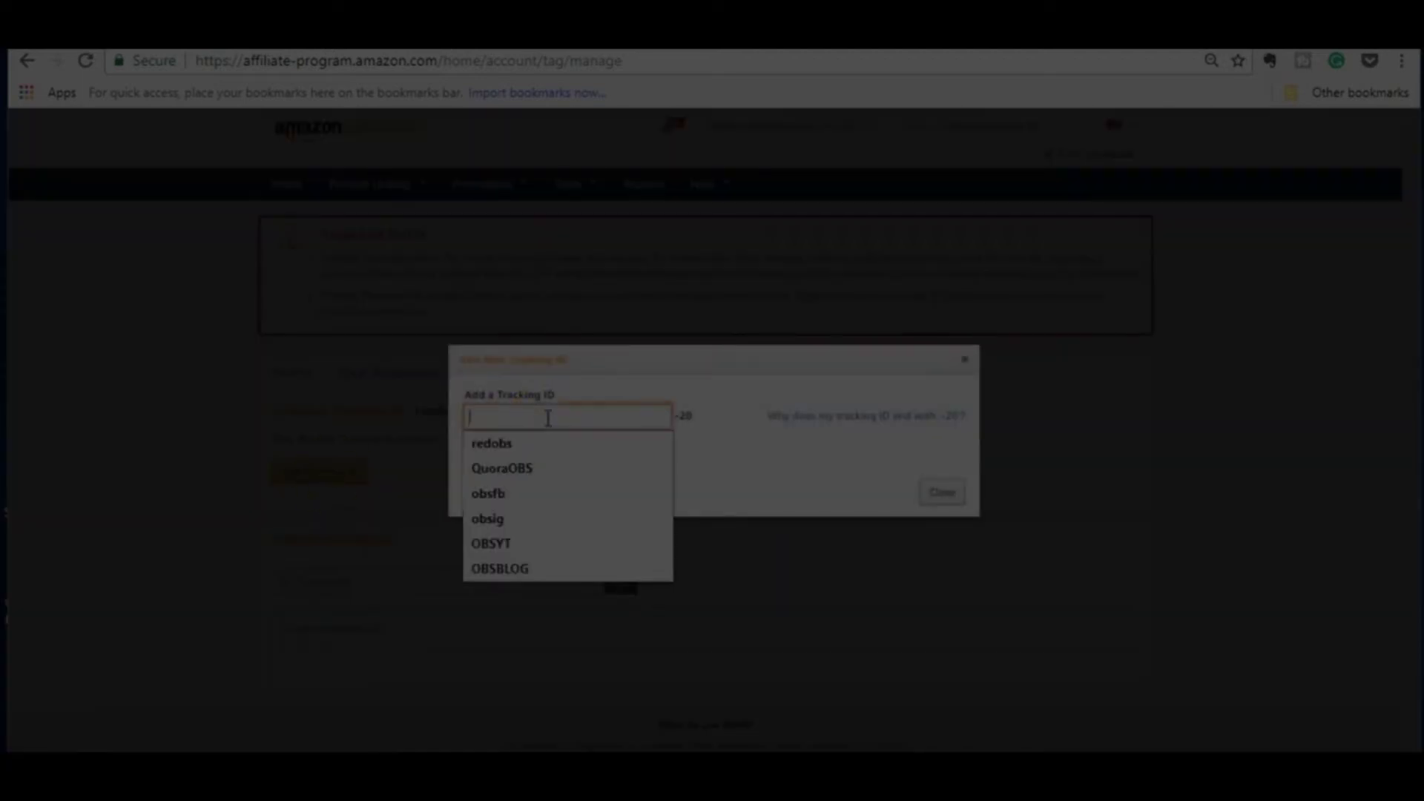
{"action": "type", "text": "in"}
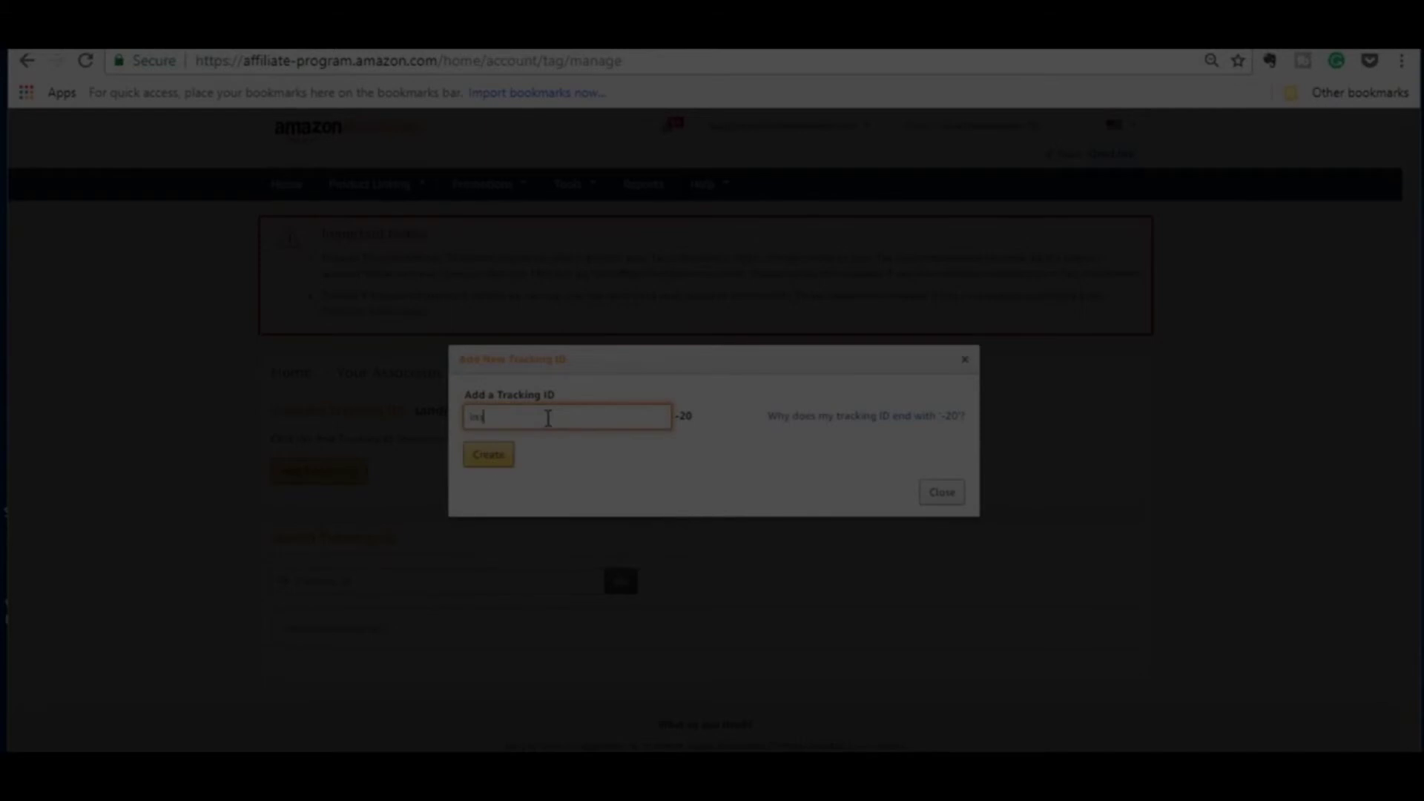
{"action": "type", "text": "stagram"}
{"action": "left_click", "coordinate": [486, 454]}
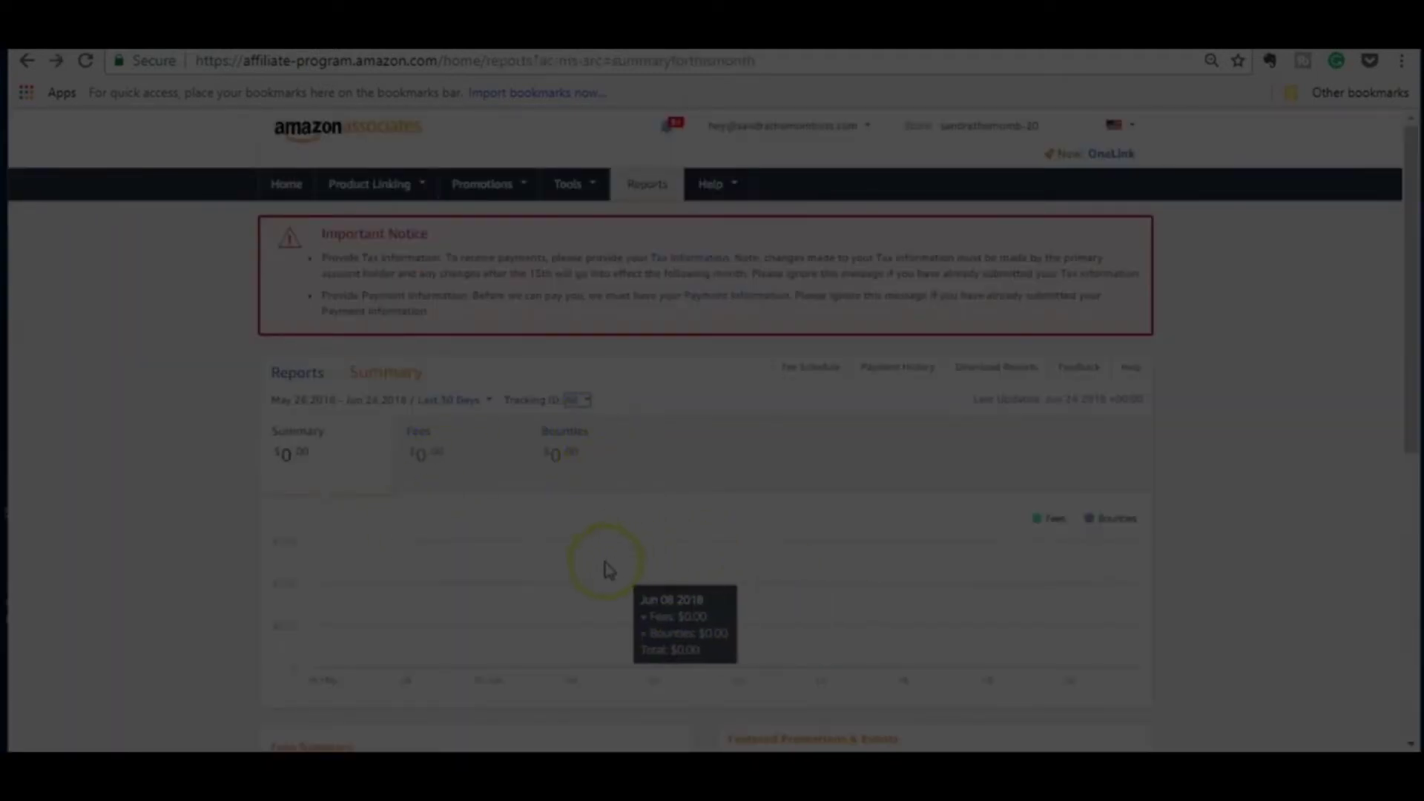
- Examine the summary report's tracking ID filter and its checkboxes for all IDs, the instagram ID and the store ID
{"action": "left_click", "coordinate": [573, 402]}
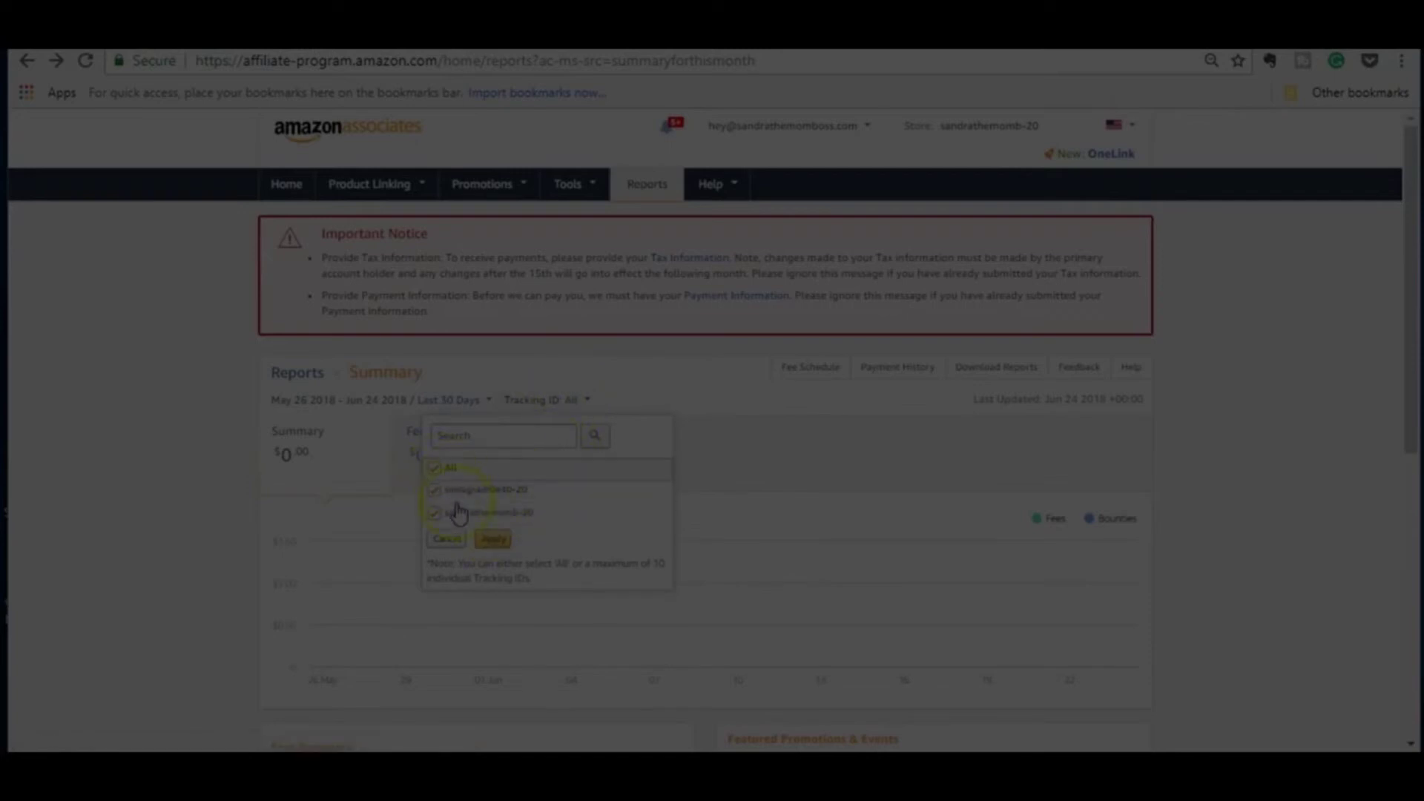
{"action": "left_click", "coordinate": [429, 513]}
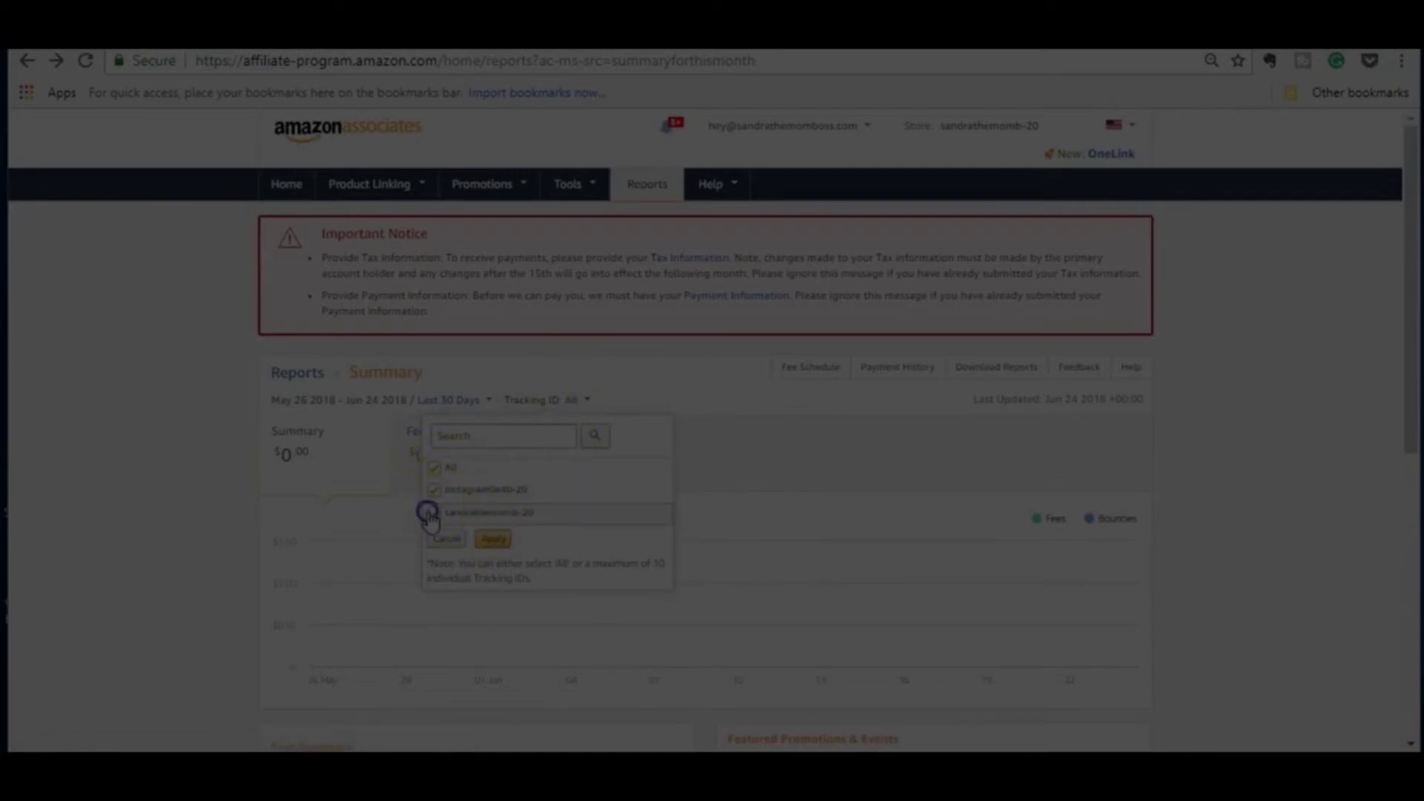
{"action": "left_click", "coordinate": [435, 467]}
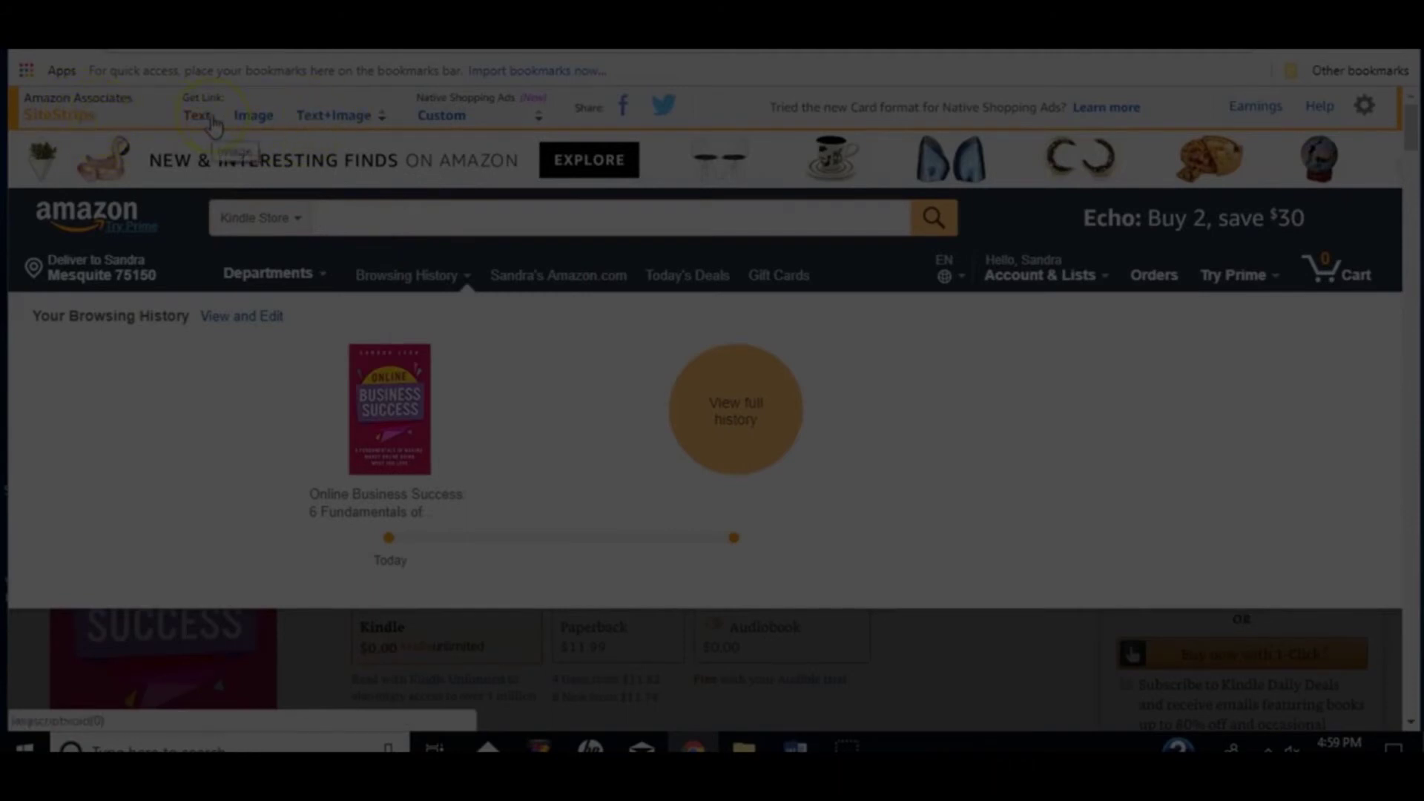
- Generate a short text affiliate link for the Online Business Success Kindle book with SiteStripe and copy it
{"action": "left_click", "coordinate": [892, 655]}
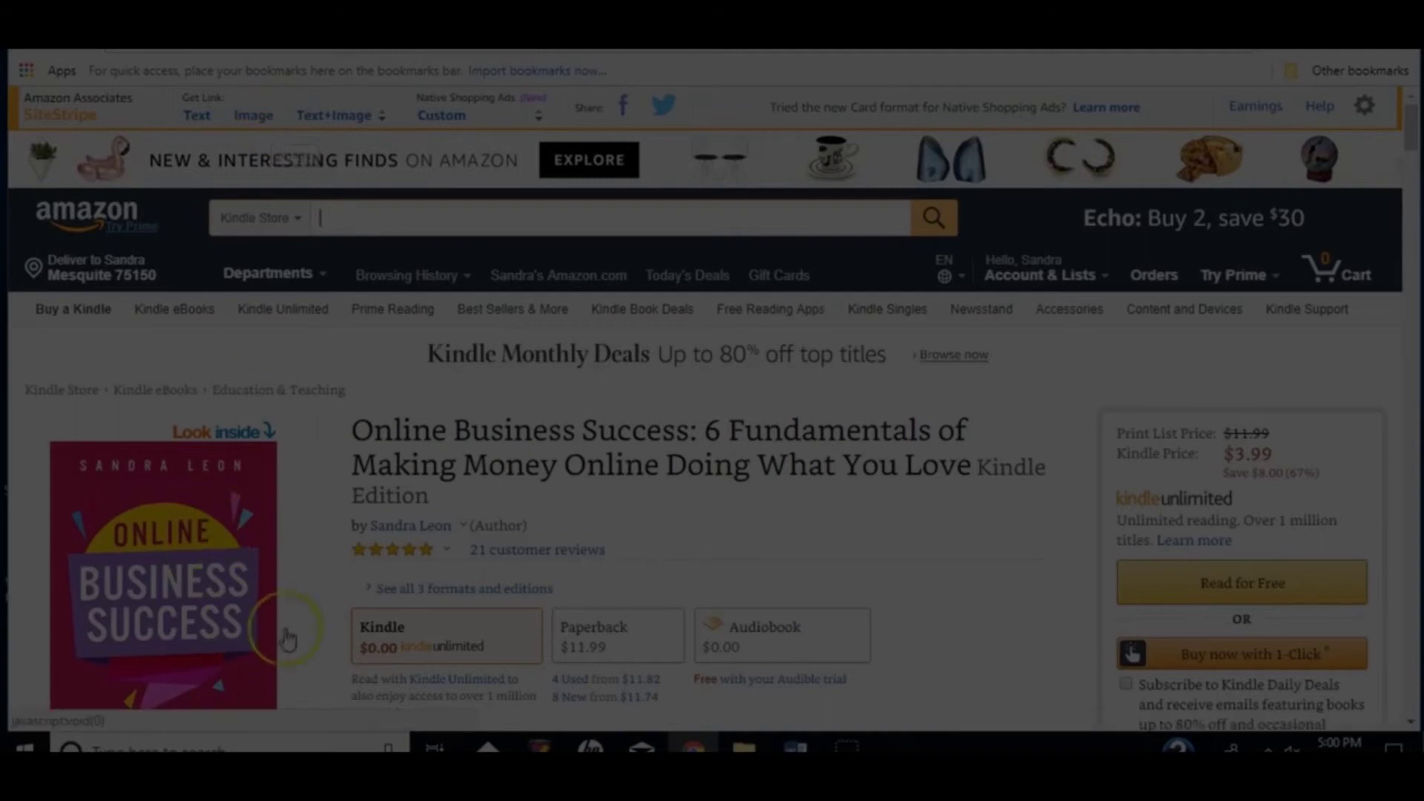
{"action": "left_click", "coordinate": [196, 117]}
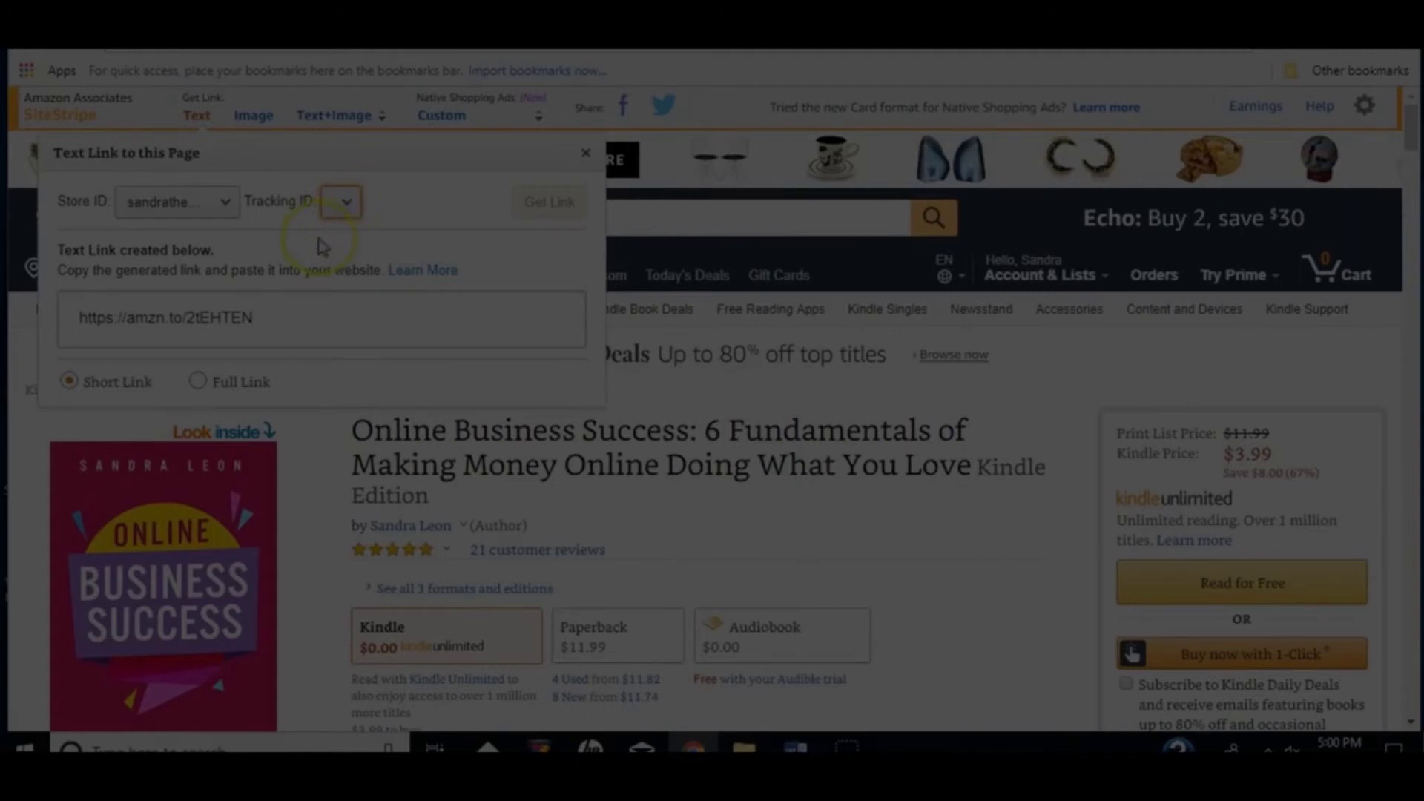
{"action": "left_click", "coordinate": [265, 320]}
{"action": "left_click_drag", "start_coordinate": [264, 321], "coordinate": [77, 322]}
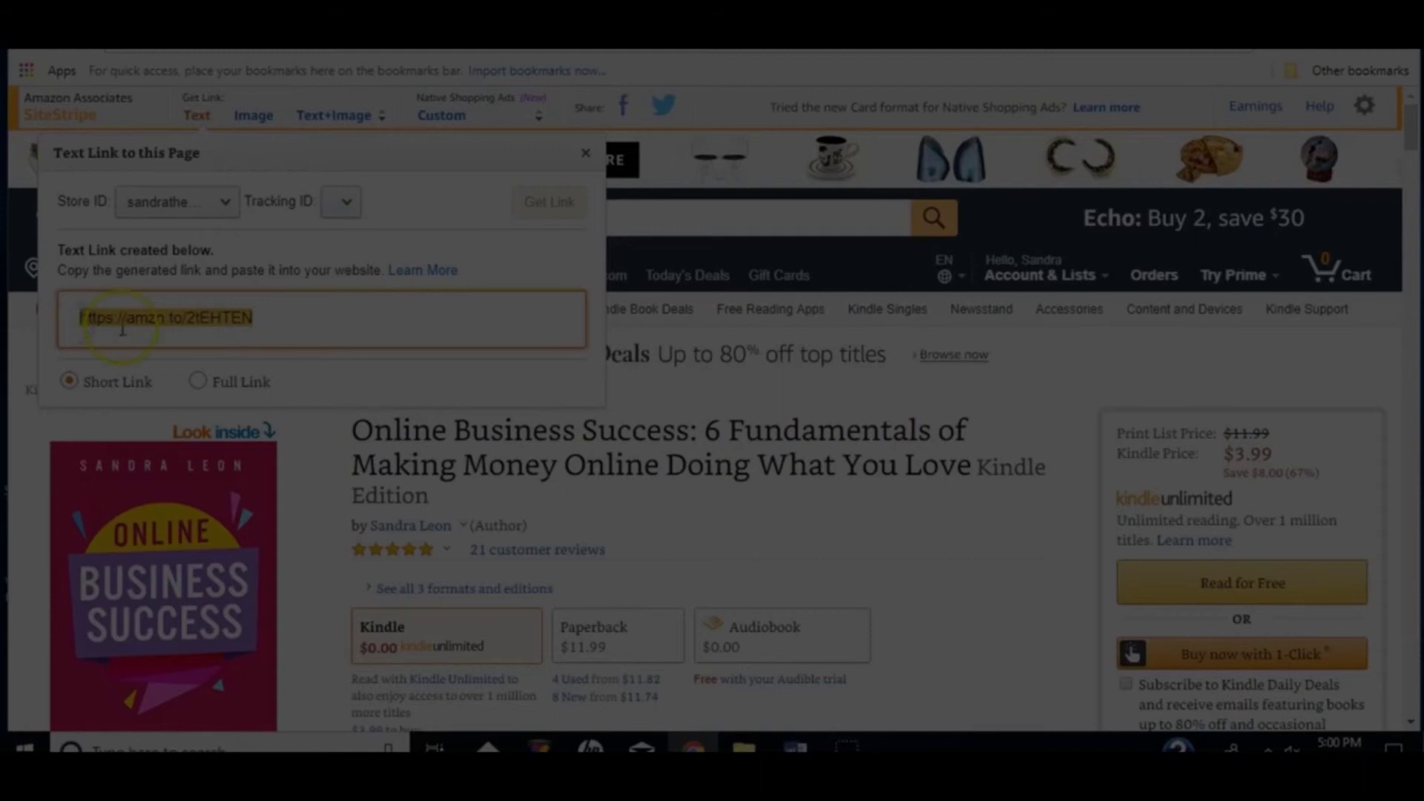
{"action": "right_click", "coordinate": [165, 334]}
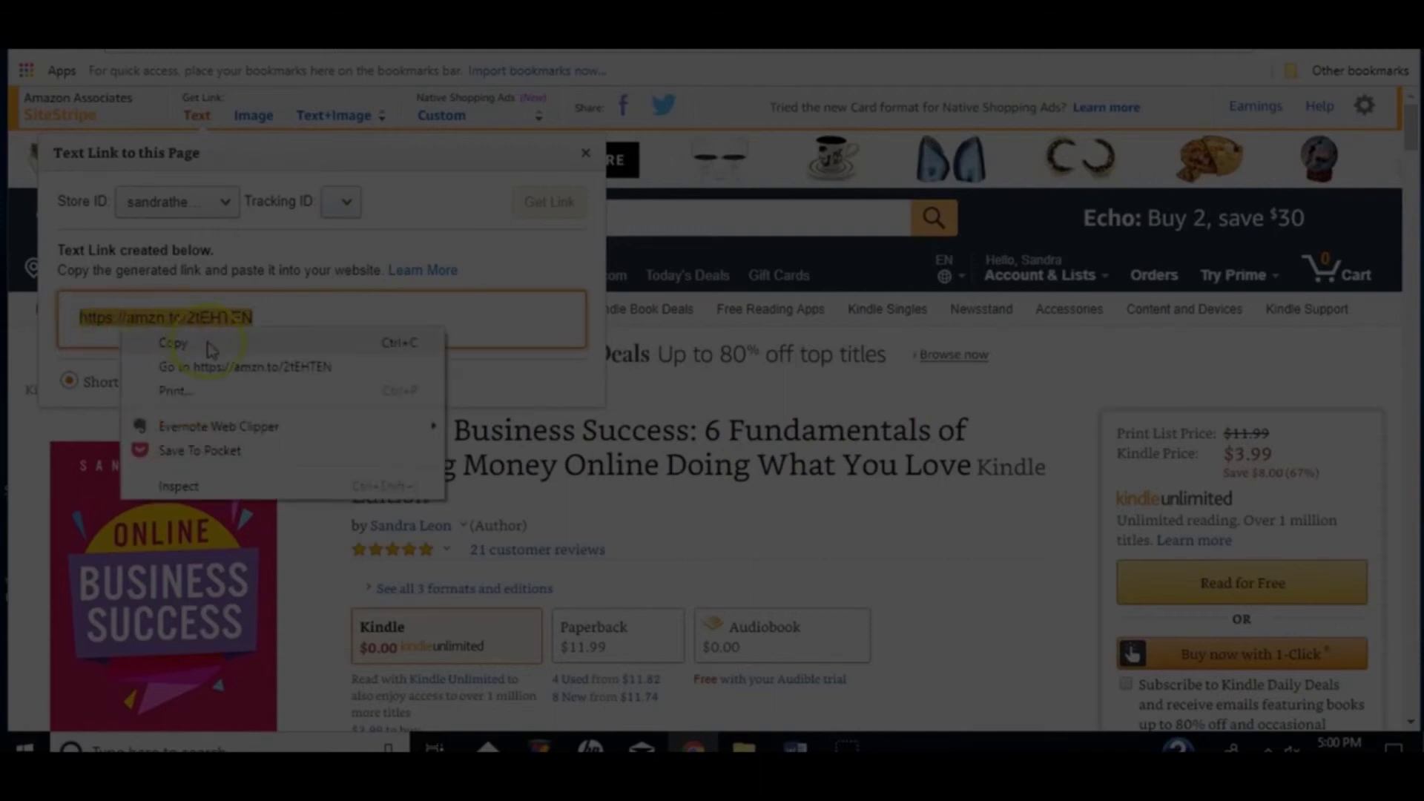
{"action": "left_click", "coordinate": [210, 349]}
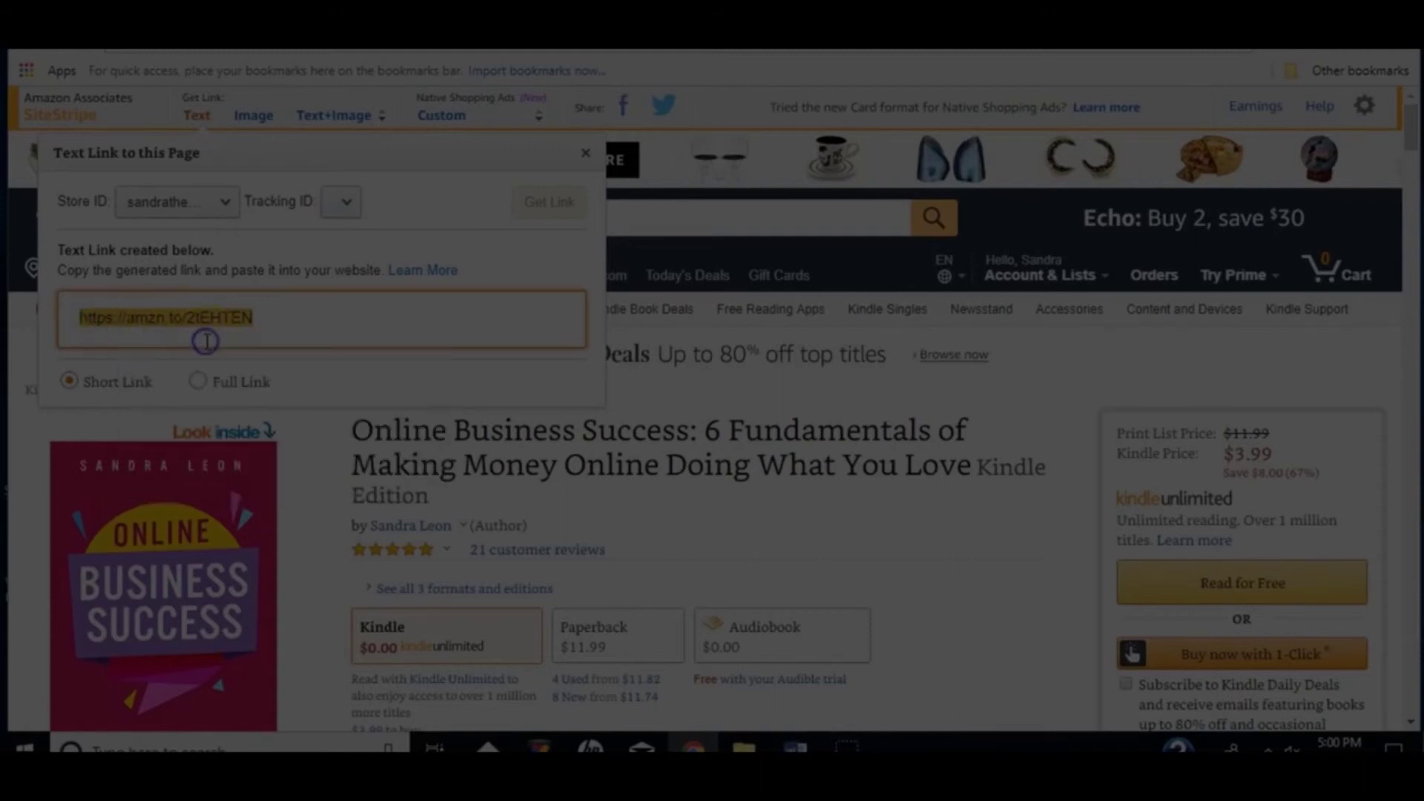